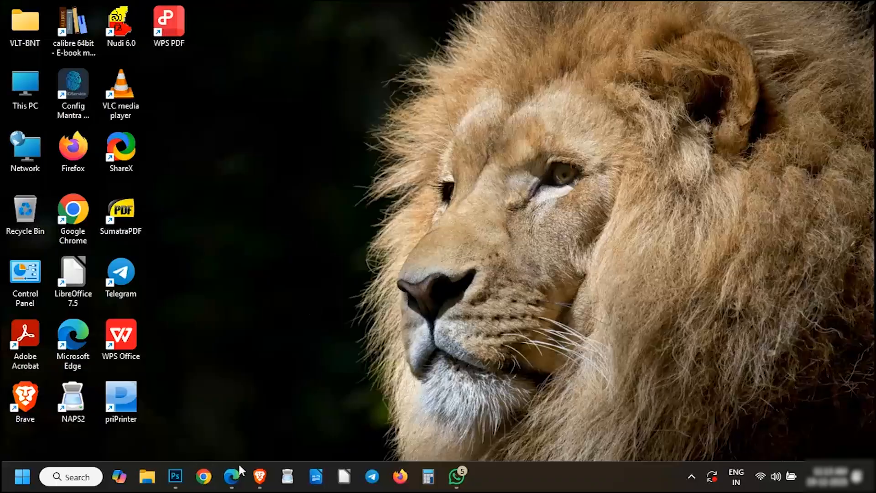
Step: Open an incognito browser window and search Google for NSDL Pan
{"action": "left_click", "coordinate": [203, 476]}
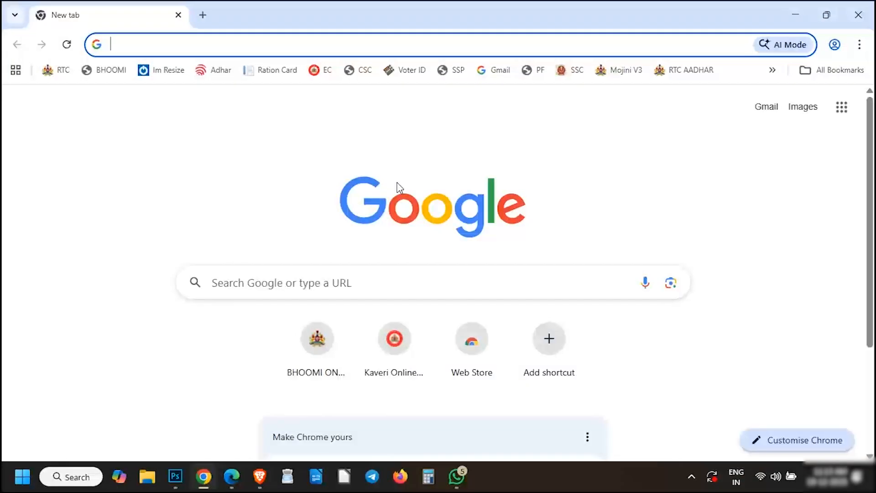
{"action": "key", "text": "ctrl+shift+n"}
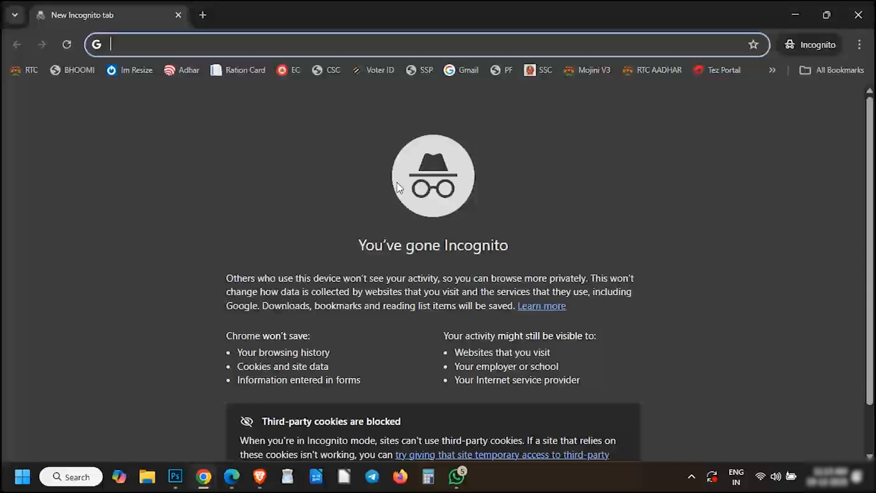
{"action": "type", "text": "NSDL Pan"}
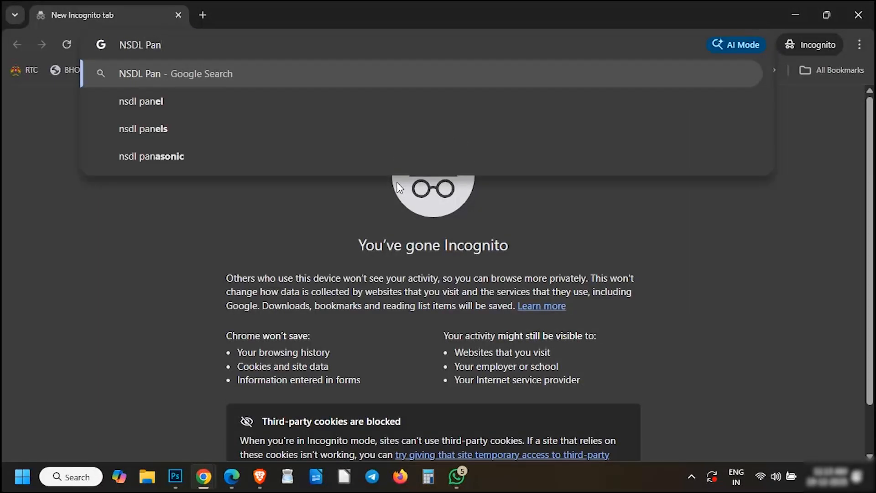
{"action": "key", "text": "Return"}
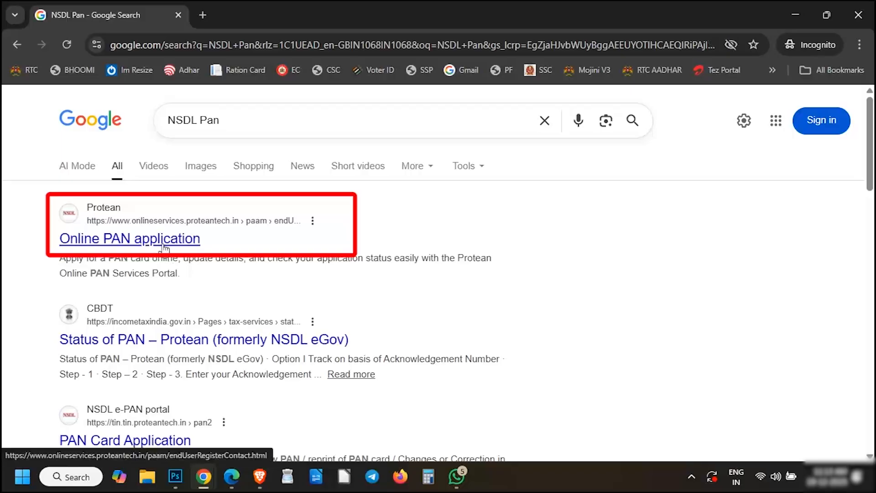
Step: Open the Protean Online PAN application result and set the PAN application type to New PAN - Indian Citizen (Form 49A)
{"action": "left_click", "coordinate": [164, 246]}
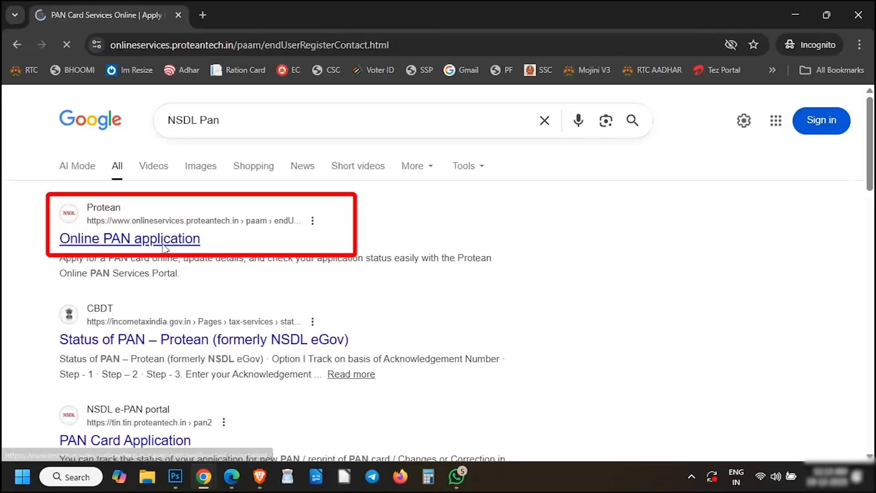
{"action": "scroll", "coordinate": [214, 250], "scroll_direction": "down", "scroll_amount": 3}
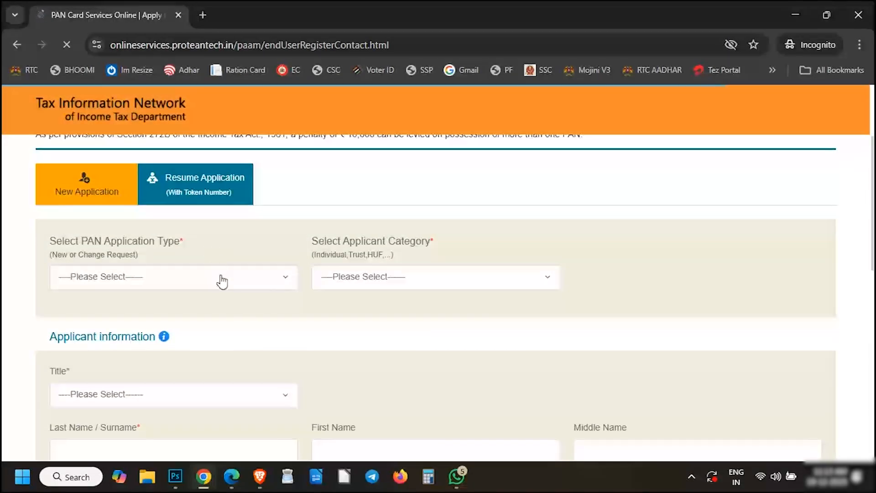
{"action": "scroll", "coordinate": [405, 277], "scroll_direction": "down", "scroll_amount": 2}
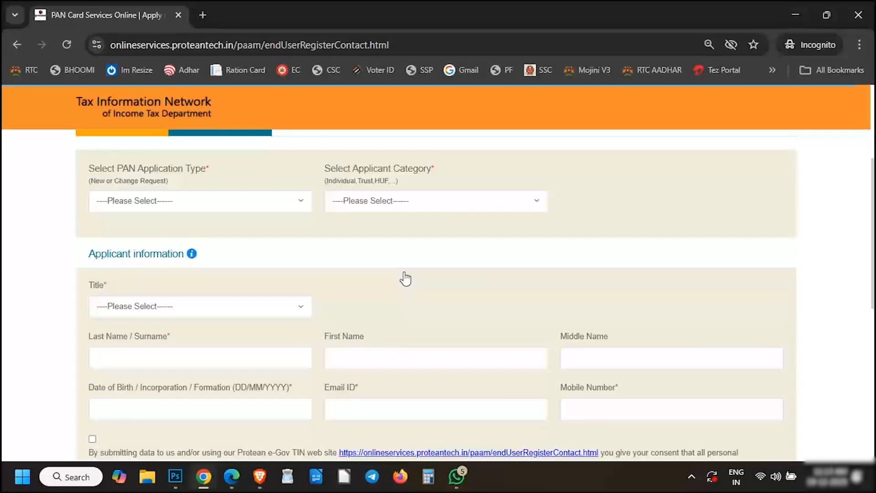
{"action": "left_click", "coordinate": [226, 210]}
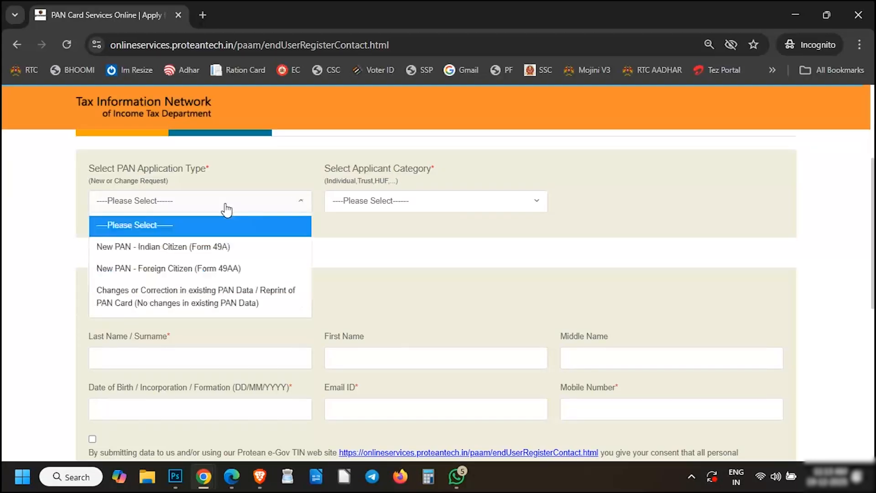
{"action": "left_click", "coordinate": [209, 247]}
Step: Set the applicant category to INDIVIDUAL and the applicant's title to Smt
{"action": "left_click", "coordinate": [393, 203]}
{"action": "left_click", "coordinate": [391, 250]}
{"action": "scroll", "coordinate": [440, 269], "scroll_direction": "down", "scroll_amount": 1}
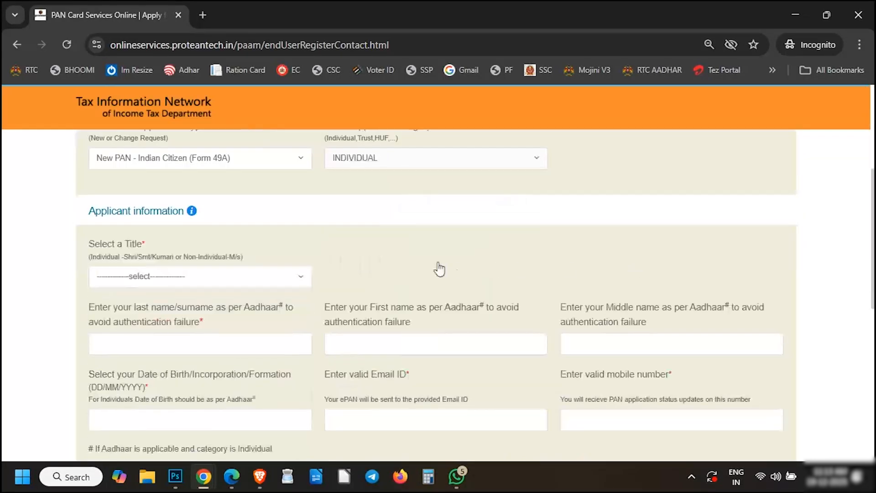
{"action": "left_click", "coordinate": [234, 287]}
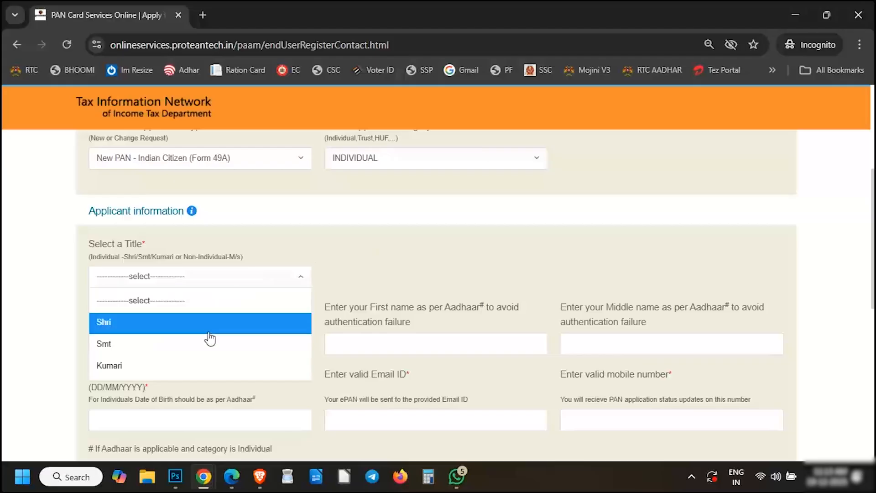
{"action": "left_click", "coordinate": [203, 351]}
{"action": "left_click", "coordinate": [206, 348]}
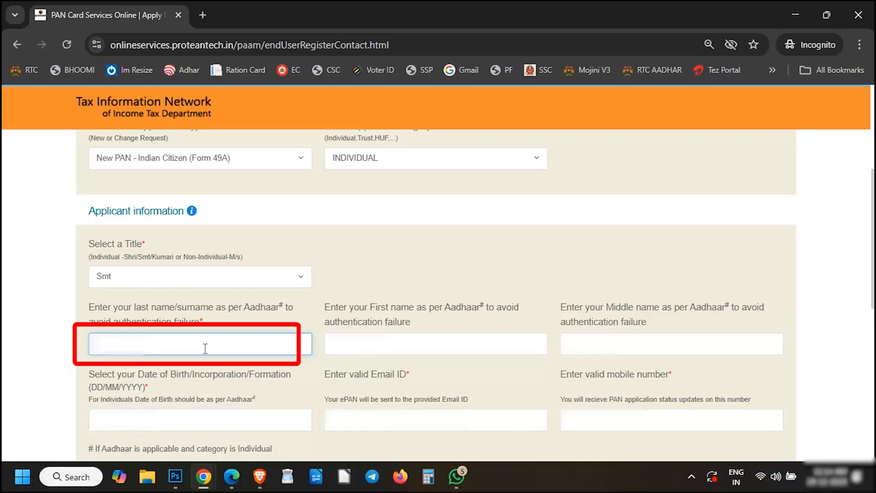
Step: Enter the applicant's last name, first name and middle name as per Aadhaar
{"action": "key", "text": "Tab"}
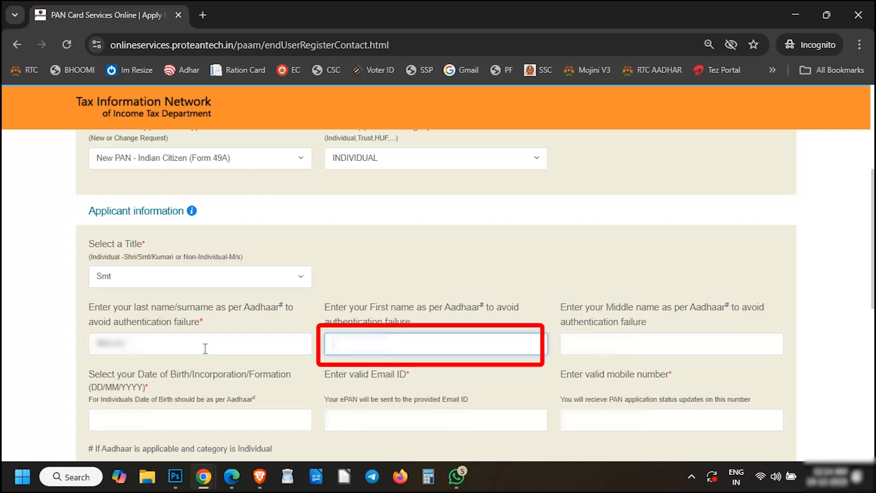
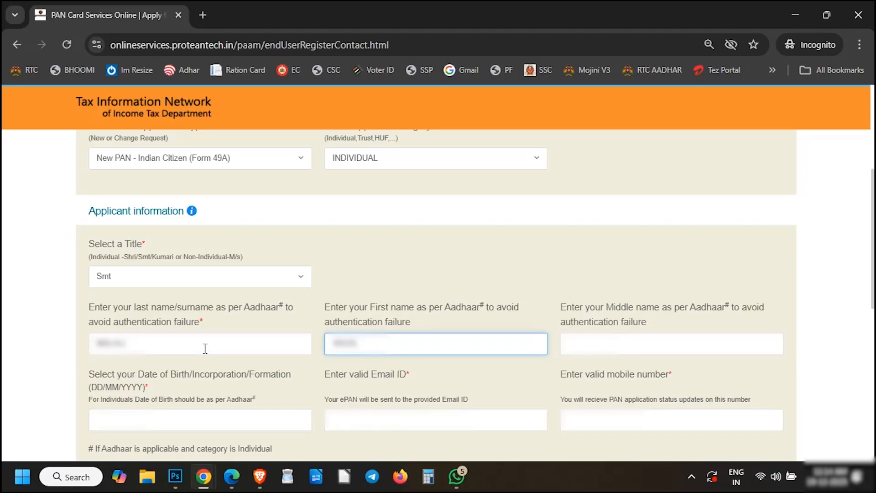
{"action": "key", "text": "Tab"}
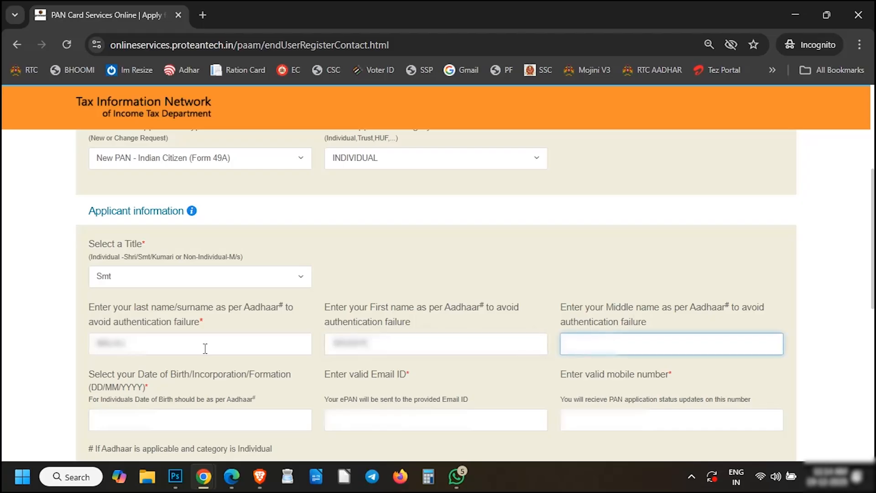
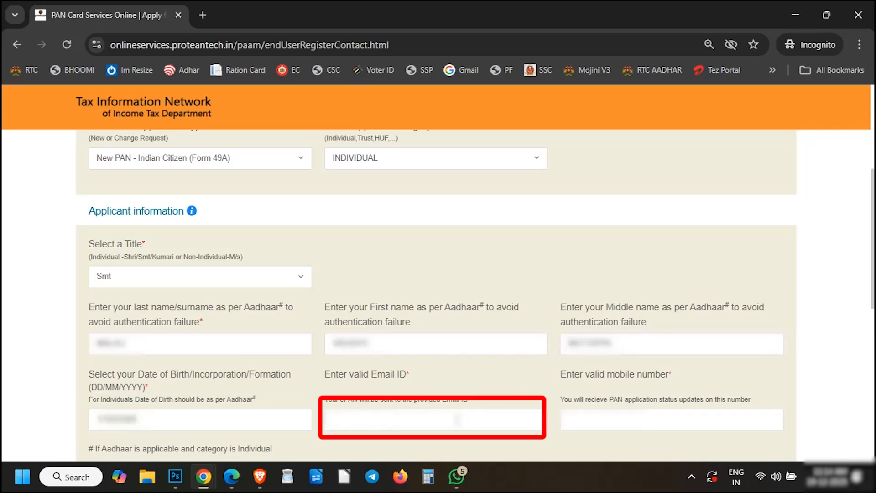
Step: Fill in the applicant's e-mail address and mobile number
{"action": "left_click", "coordinate": [458, 419]}
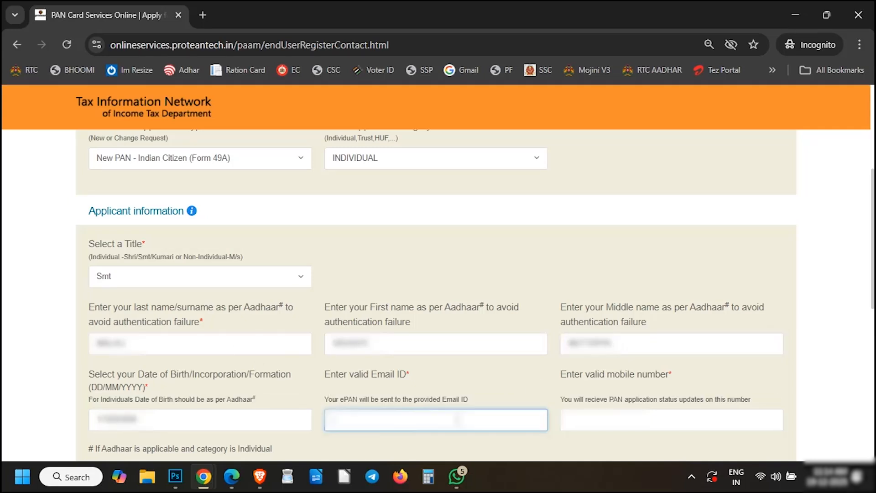
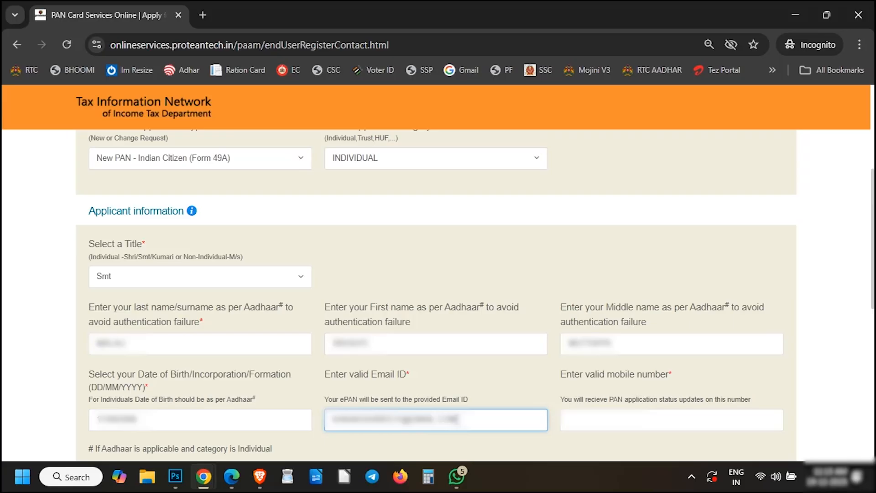
{"action": "key", "text": "Tab"}
{"action": "type", "text": "XXXXXXXXXX"}
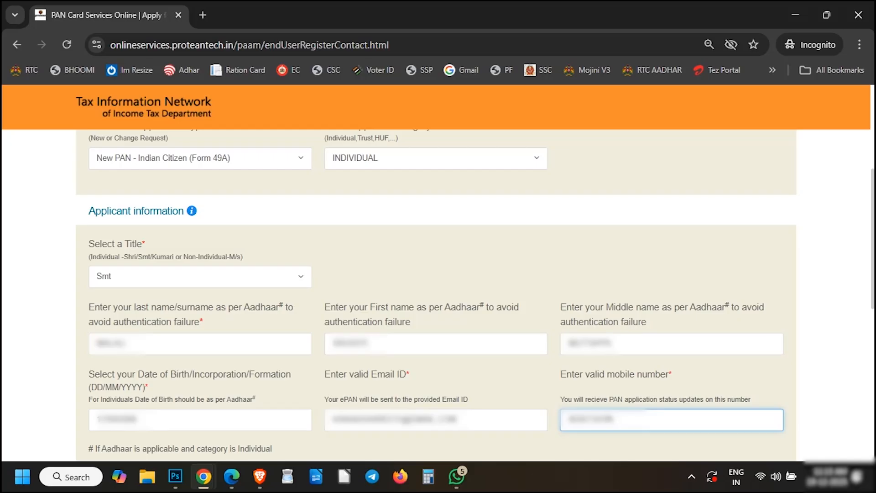
Step: Tick the consent declaration and submit the registration form
{"action": "scroll", "coordinate": [96, 332], "scroll_direction": "down", "scroll_amount": 3}
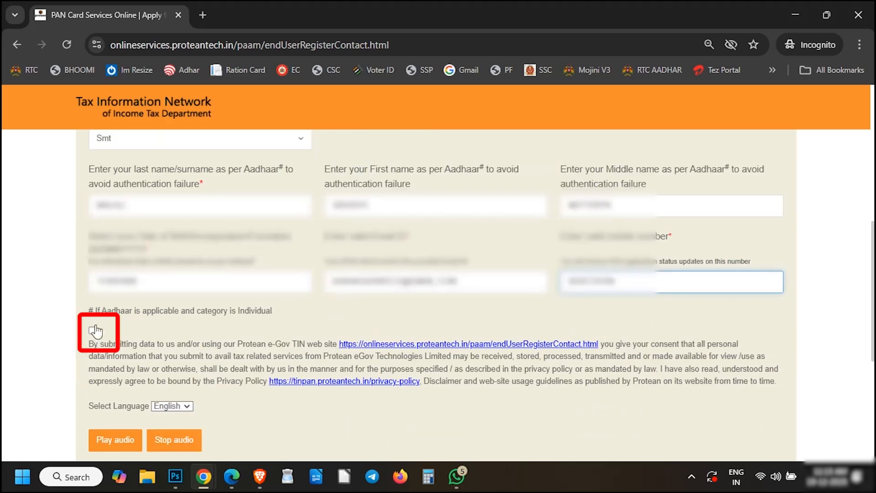
{"action": "left_click", "coordinate": [92, 330]}
{"action": "scroll", "coordinate": [201, 395], "scroll_direction": "down", "scroll_amount": 5}
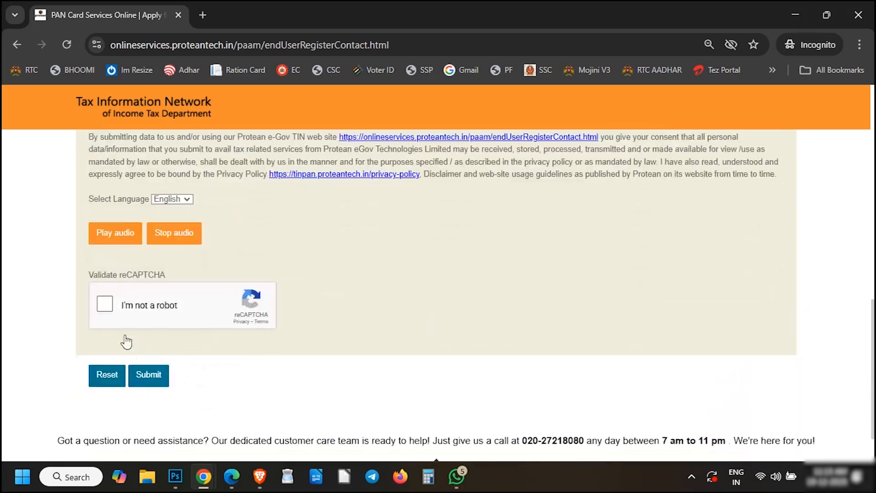
{"action": "left_click", "coordinate": [157, 377]}
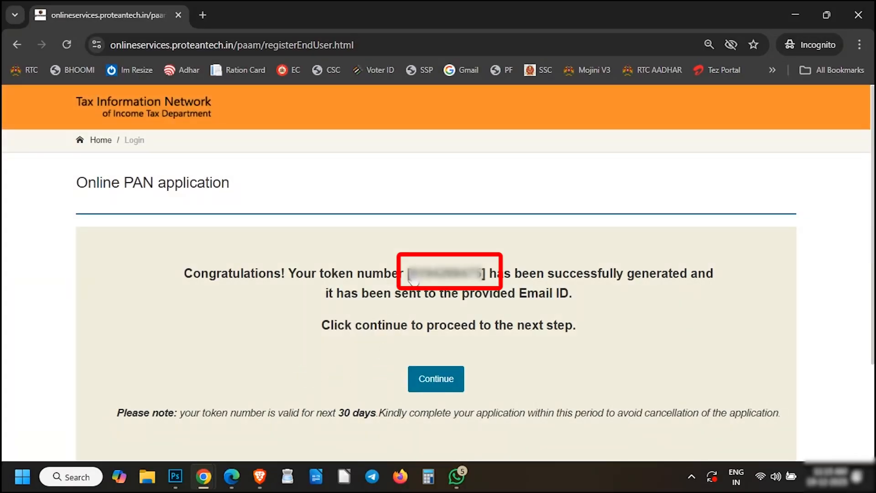
Step: Select the generated token number and continue to the application form
{"action": "left_click_drag", "start_coordinate": [409, 276], "coordinate": [484, 282]}
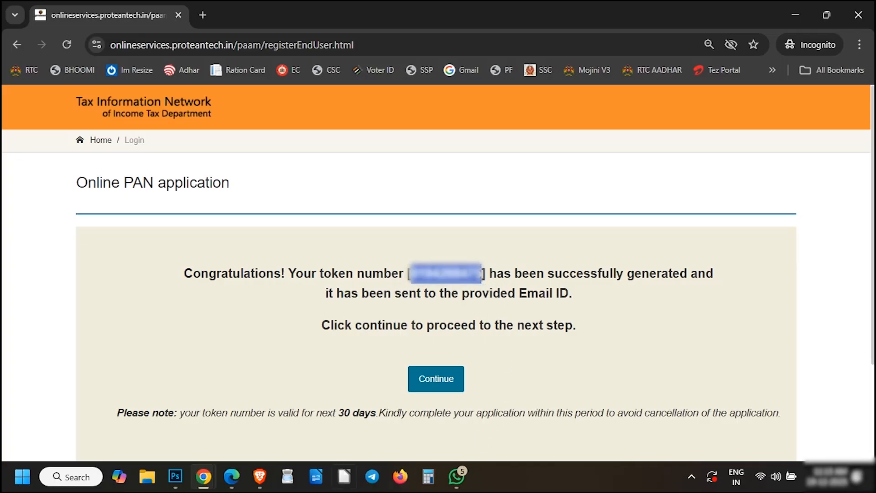
{"action": "left_click", "coordinate": [544, 364]}
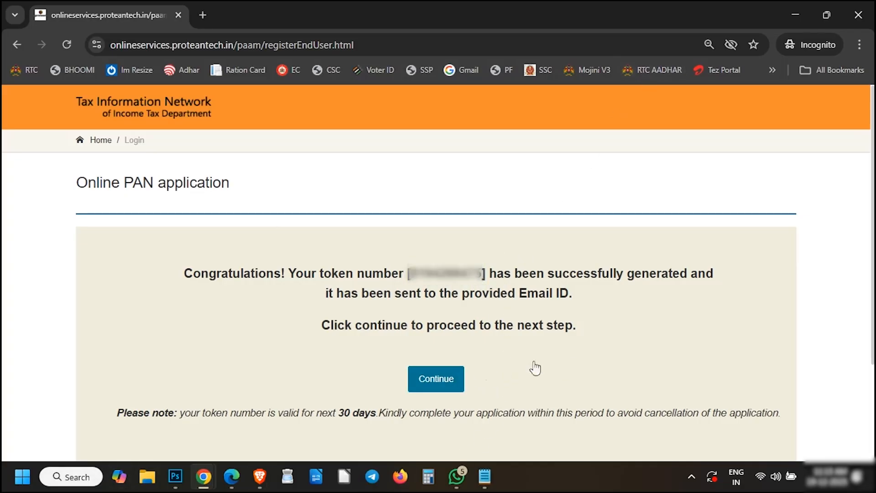
{"action": "left_click", "coordinate": [441, 379]}
Step: Enter the last four digits of the applicant's Aadhaar number and agree Yes to printing the Aadhaar photo on the PAN card
{"action": "scroll", "coordinate": [117, 230], "scroll_direction": "down", "scroll_amount": 3}
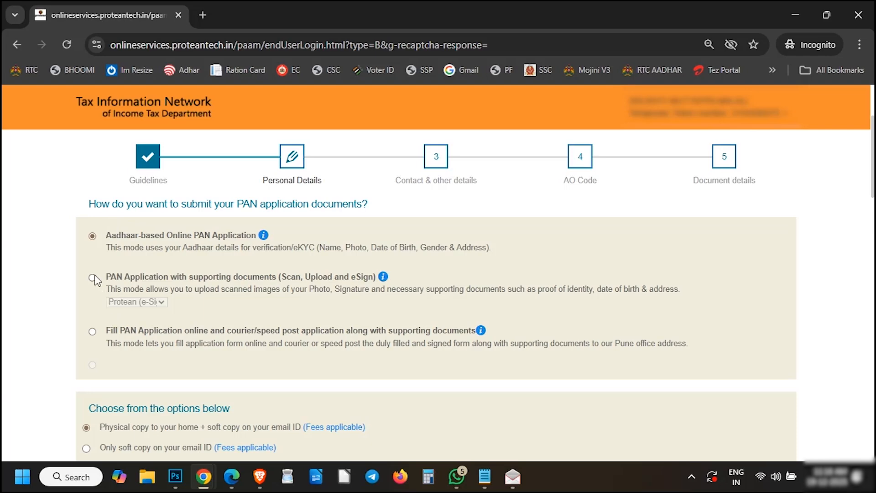
{"action": "scroll", "coordinate": [94, 274], "scroll_direction": "down", "scroll_amount": 3}
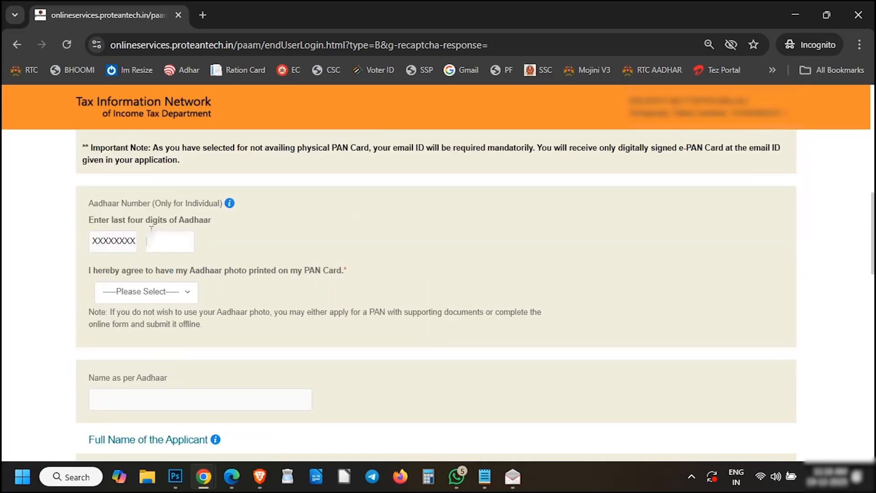
{"action": "left_click", "coordinate": [161, 240]}
{"action": "type", "text": "????"}
{"action": "left_click", "coordinate": [121, 295]}
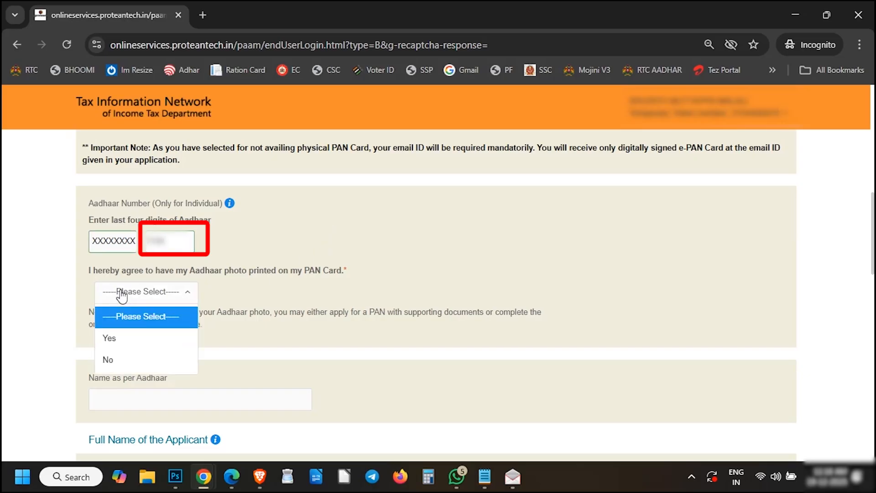
{"action": "left_click", "coordinate": [125, 347]}
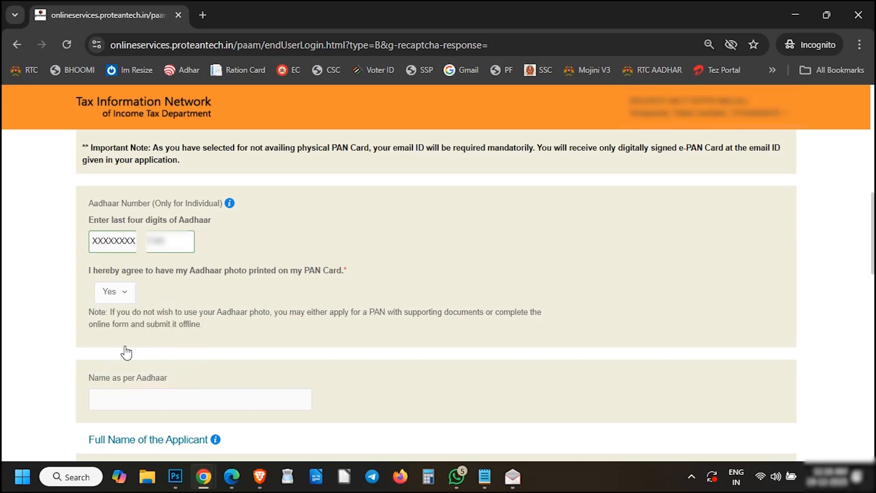
Step: Set the applicant's gender to Female
{"action": "scroll", "coordinate": [524, 346], "scroll_direction": "down", "scroll_amount": 5}
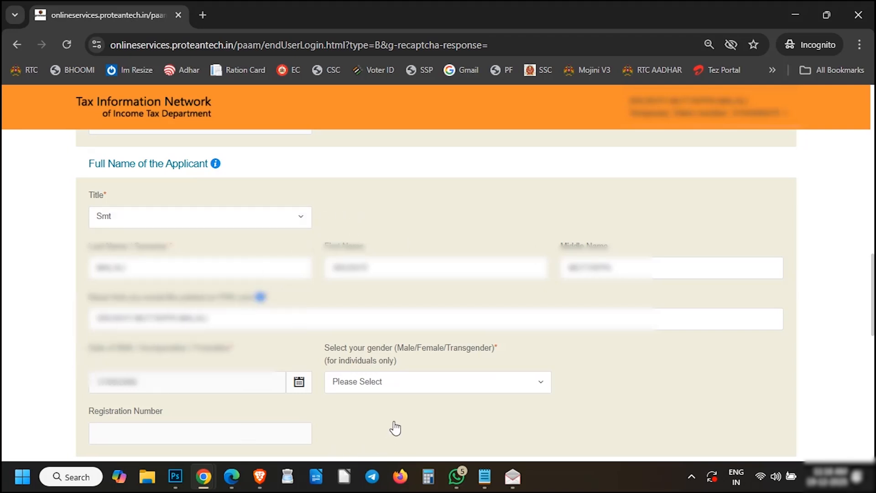
{"action": "left_click", "coordinate": [384, 385]}
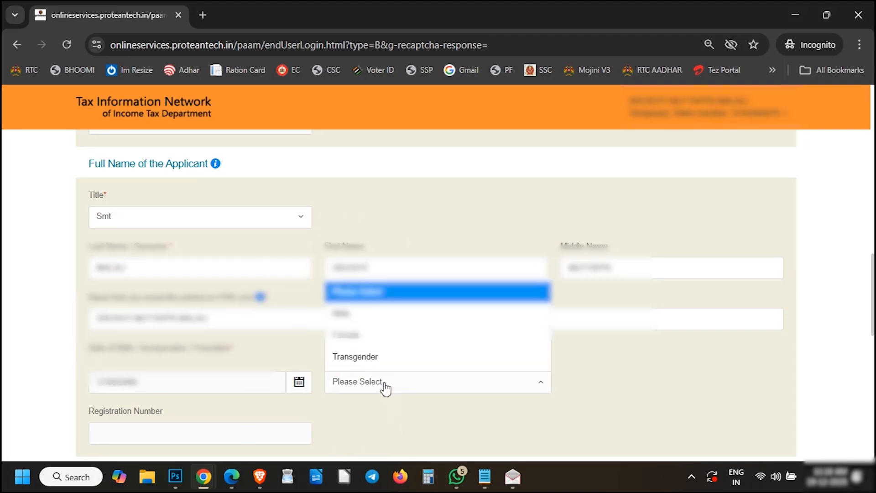
{"action": "left_click", "coordinate": [372, 335]}
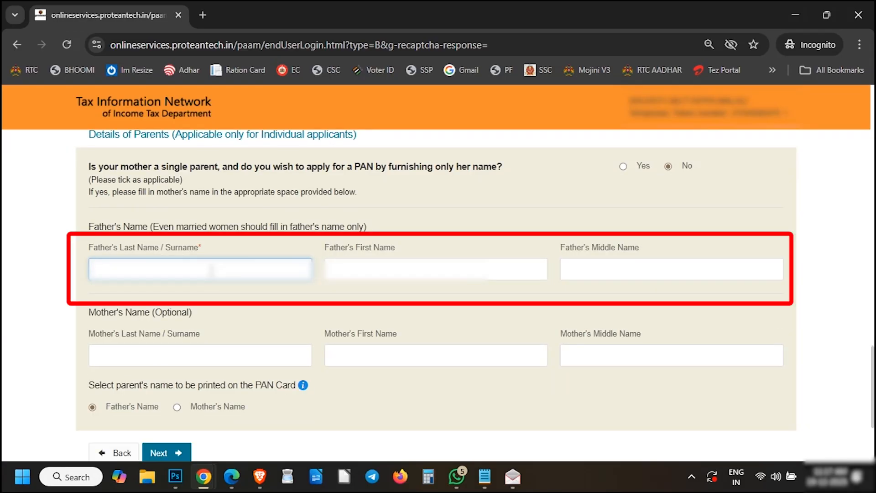
Step: Enter the father's last name and first name in the parents' details
{"action": "key", "text": "Tab"}
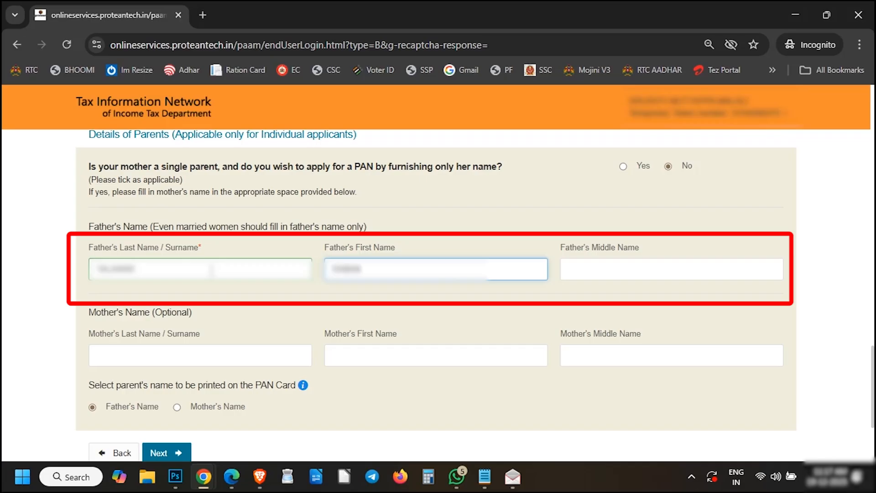
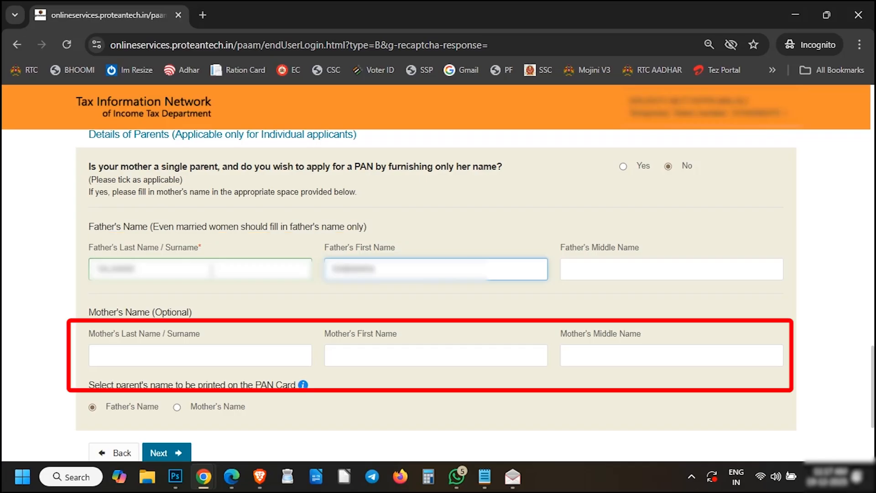
Step: Complete the father's first name in the parents' details
{"action": "left_click", "coordinate": [382, 308]}
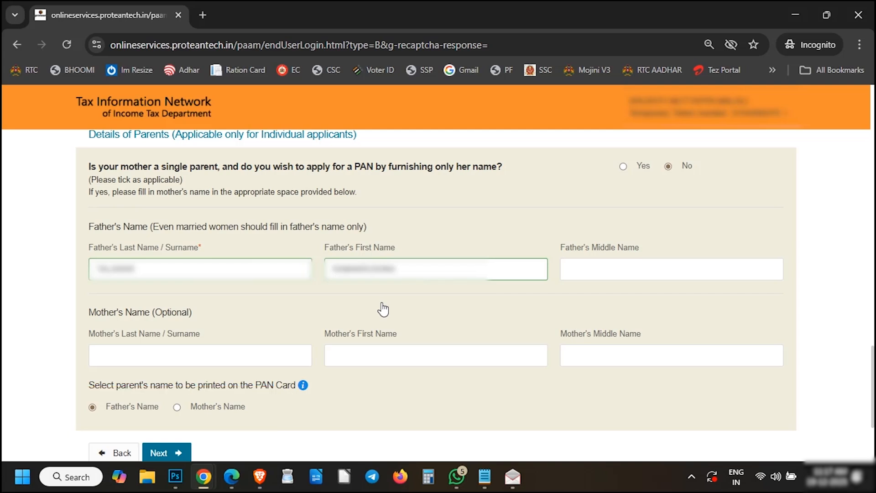
Step: Continue to the contact details page and tick No income as the source of income
{"action": "scroll", "coordinate": [326, 309], "scroll_direction": "down", "scroll_amount": 3}
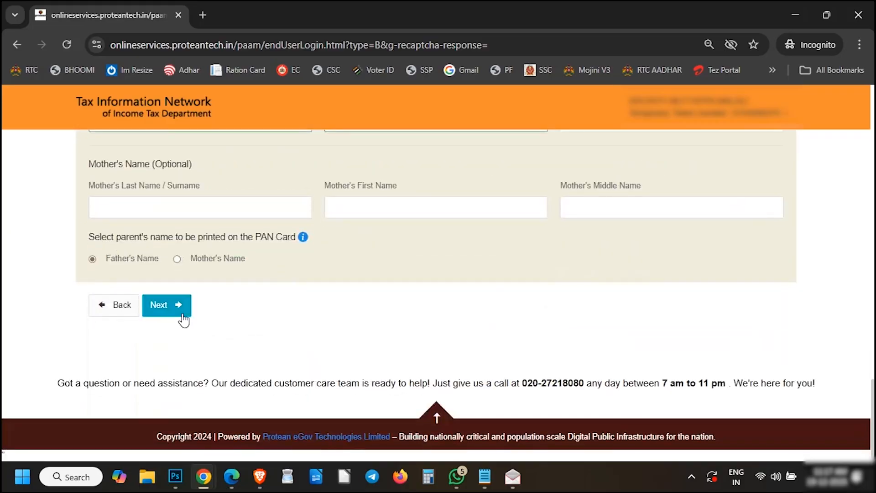
{"action": "left_click", "coordinate": [184, 320]}
{"action": "scroll", "coordinate": [327, 299], "scroll_direction": "down", "scroll_amount": 3}
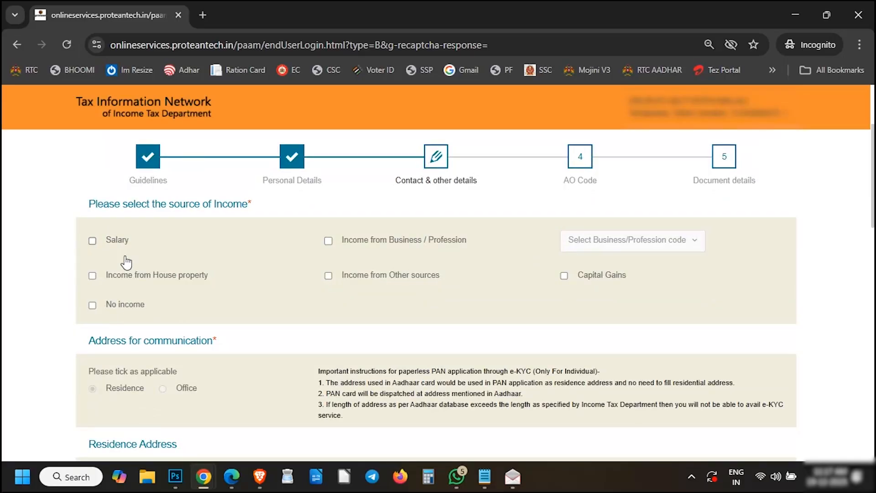
{"action": "left_click", "coordinate": [115, 310]}
Step: Set the country ISD code to INDIA (91) and continue to the AO Code page
{"action": "scroll", "coordinate": [173, 294], "scroll_direction": "down", "scroll_amount": 5}
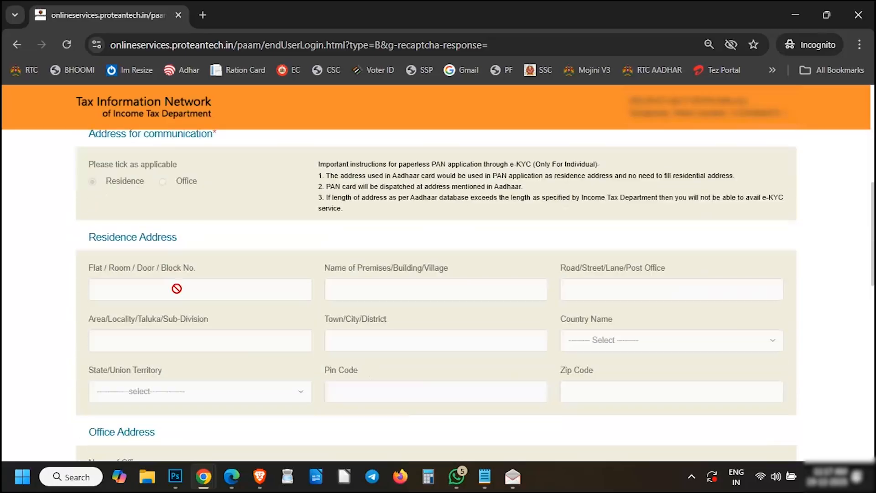
{"action": "scroll", "coordinate": [177, 288], "scroll_direction": "down", "scroll_amount": 5}
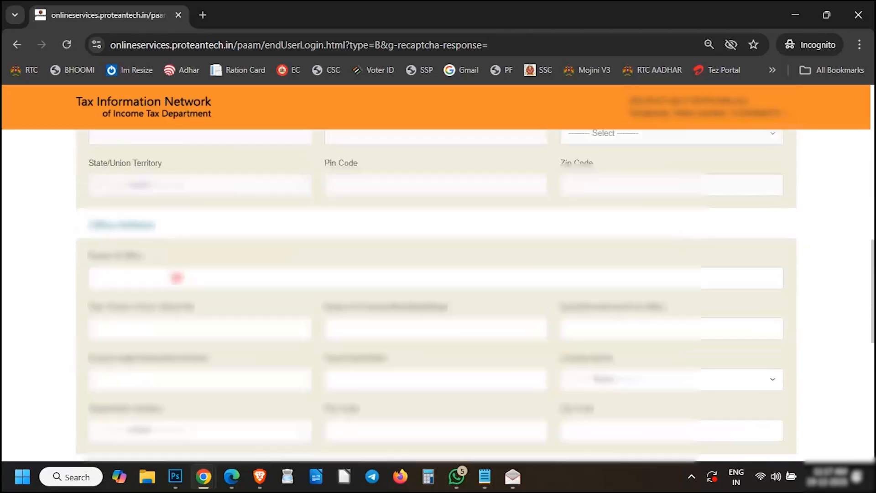
{"action": "scroll", "coordinate": [177, 277], "scroll_direction": "down", "scroll_amount": 2}
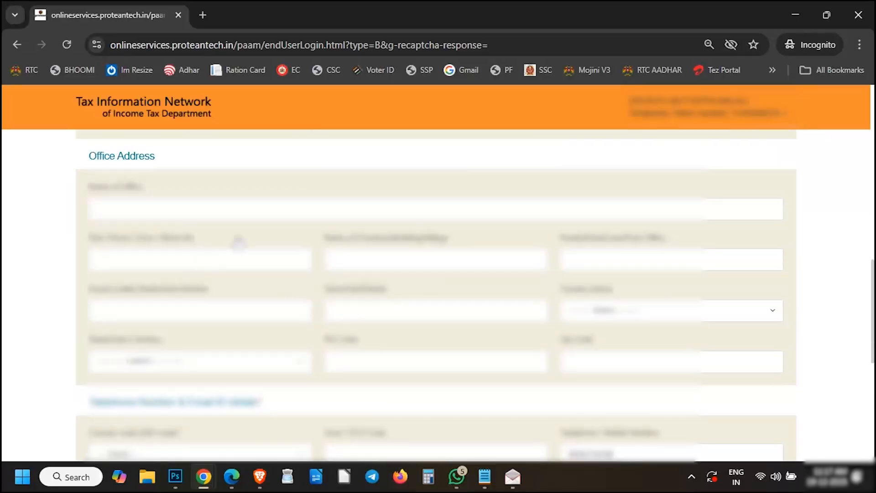
{"action": "scroll", "coordinate": [249, 250], "scroll_direction": "down", "scroll_amount": 5}
{"action": "left_click", "coordinate": [208, 252]}
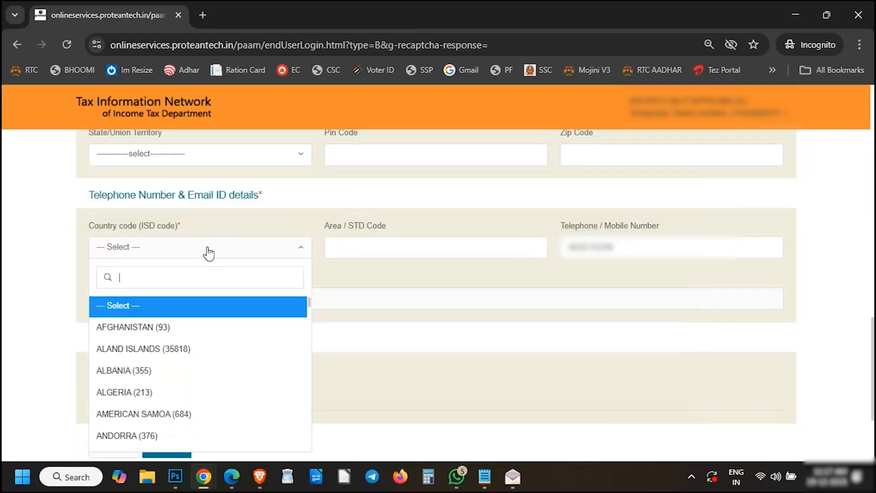
{"action": "type", "text": "indi"}
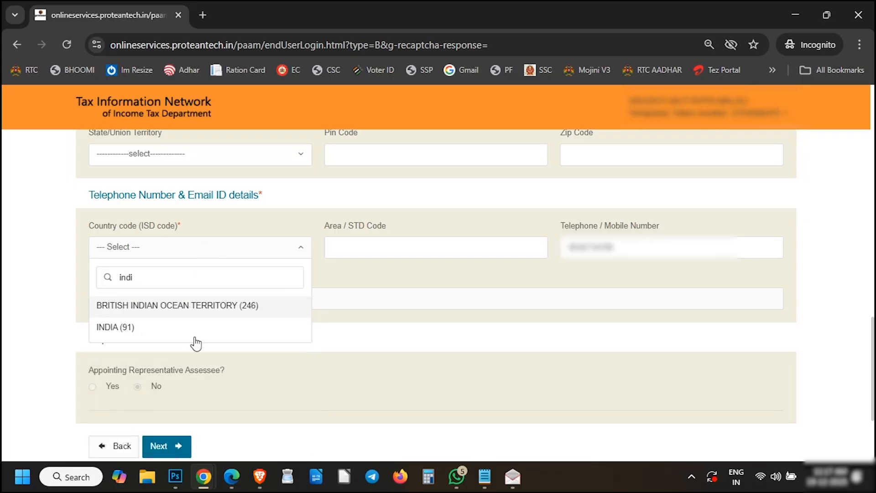
{"action": "left_click", "coordinate": [190, 326]}
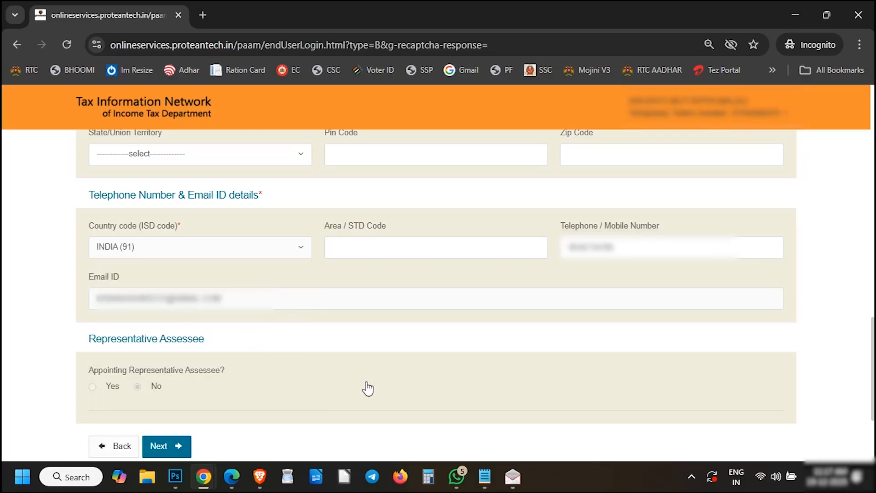
{"action": "left_click", "coordinate": [175, 449]}
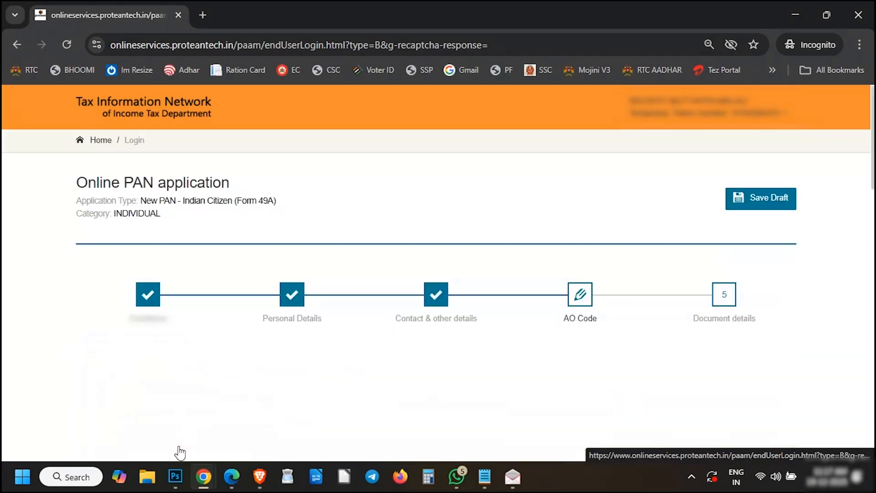
Step: Enter the PIN code as mentioned in Aadhaar and continue to the document details page
{"action": "scroll", "coordinate": [257, 335], "scroll_direction": "down", "scroll_amount": 3}
{"action": "left_click", "coordinate": [198, 328]}
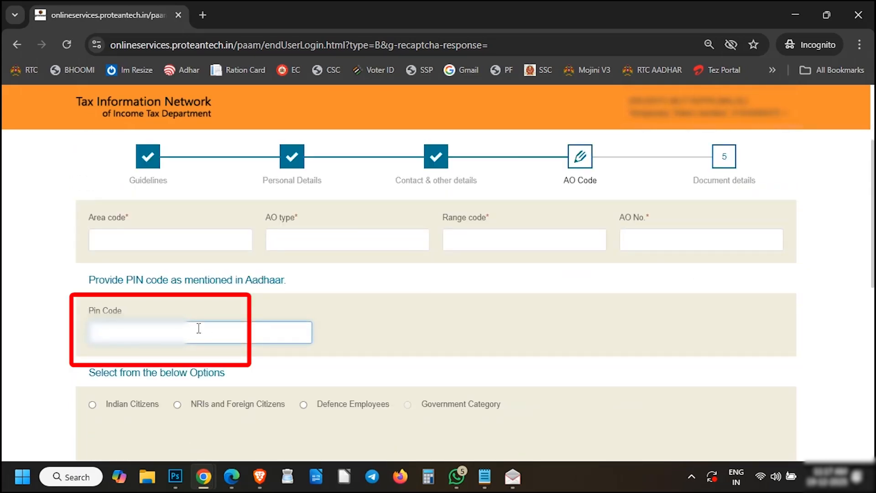
{"action": "type", "text": "5913"}
{"action": "left_click", "coordinate": [442, 360]}
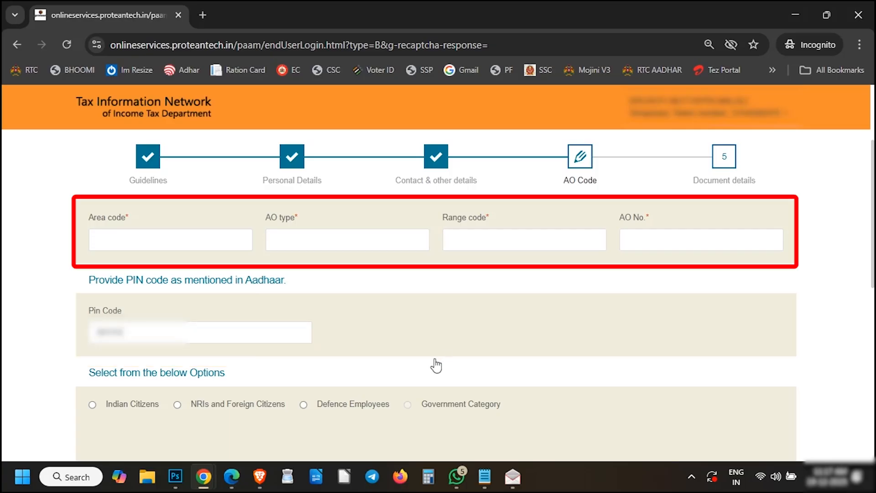
{"action": "scroll", "coordinate": [178, 352], "scroll_direction": "down", "scroll_amount": 1}
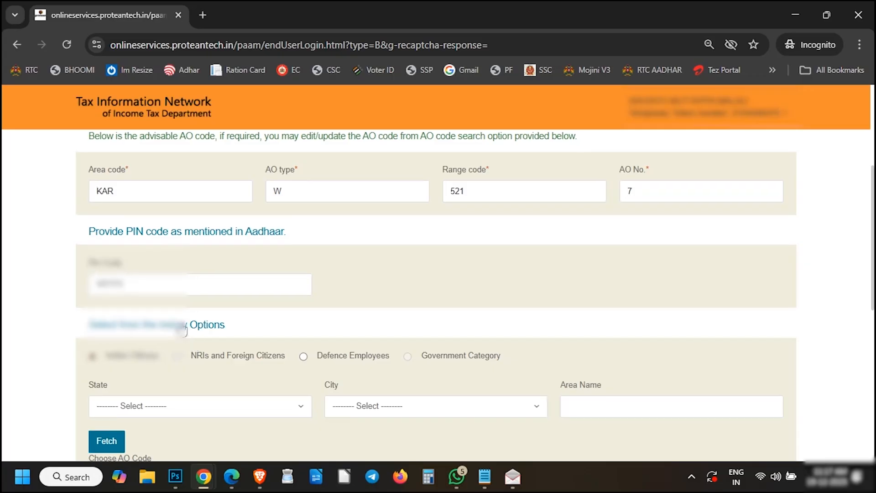
{"action": "scroll", "coordinate": [180, 328], "scroll_direction": "down", "scroll_amount": 6}
{"action": "left_click", "coordinate": [178, 305]}
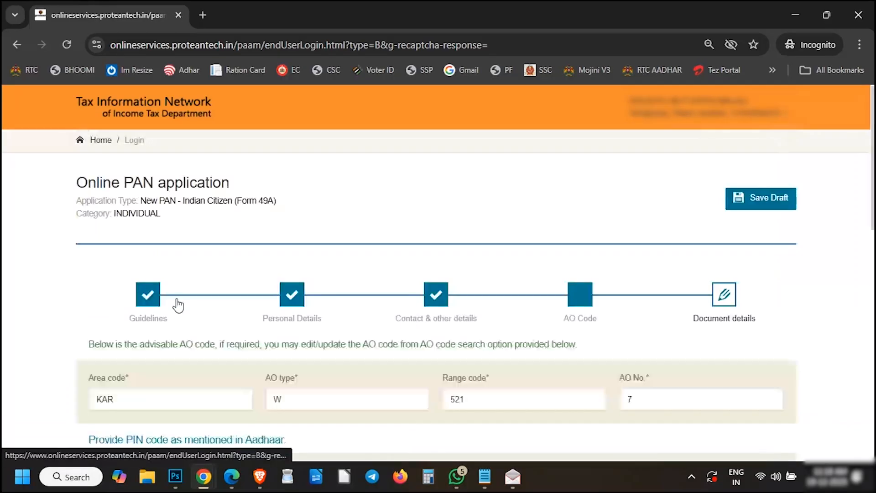
Step: Complete the declaration in the capacity of Himself/Herself with the place of declaration, and submit the form
{"action": "scroll", "coordinate": [312, 328], "scroll_direction": "down", "scroll_amount": 1}
{"action": "scroll", "coordinate": [313, 329], "scroll_direction": "down", "scroll_amount": 2}
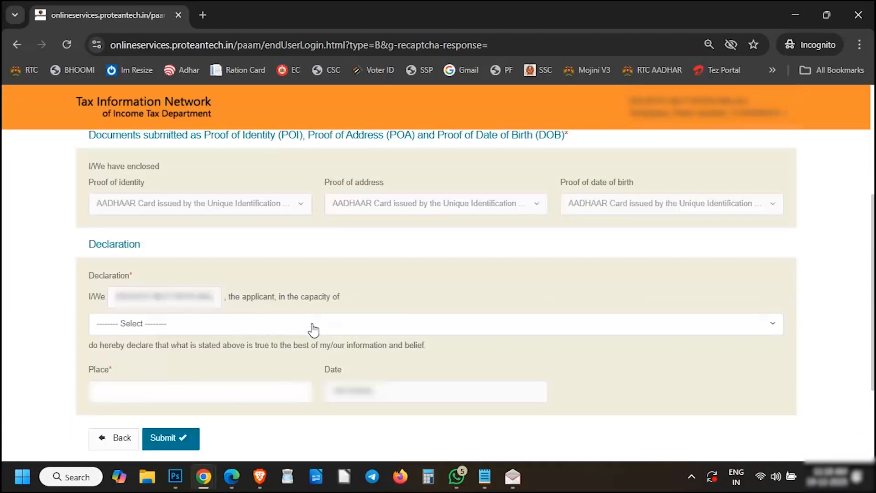
{"action": "left_click", "coordinate": [313, 329]}
{"action": "left_click", "coordinate": [247, 370]}
{"action": "left_click", "coordinate": [157, 387]}
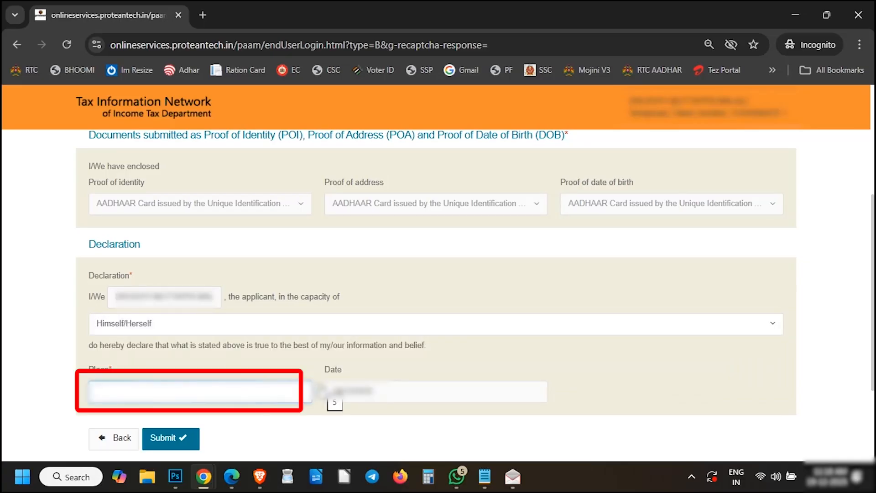
{"action": "type", "text": "UDUPI"}
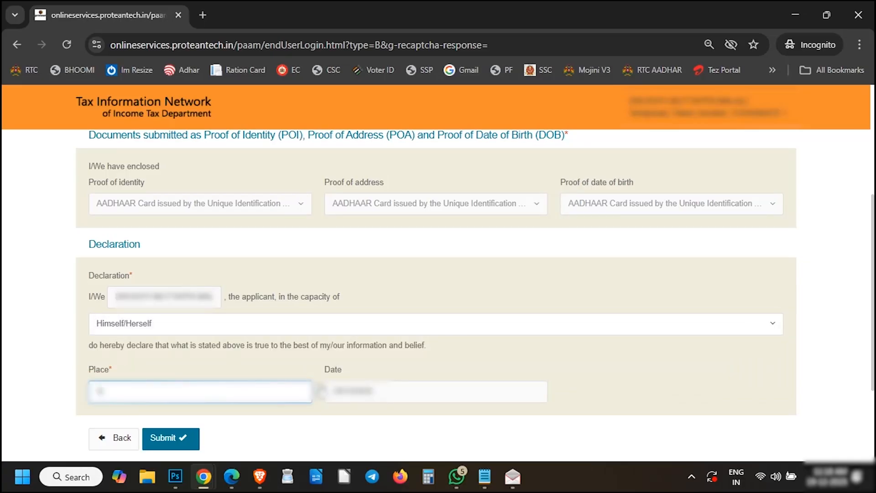
{"action": "type", "text": "WAD"}
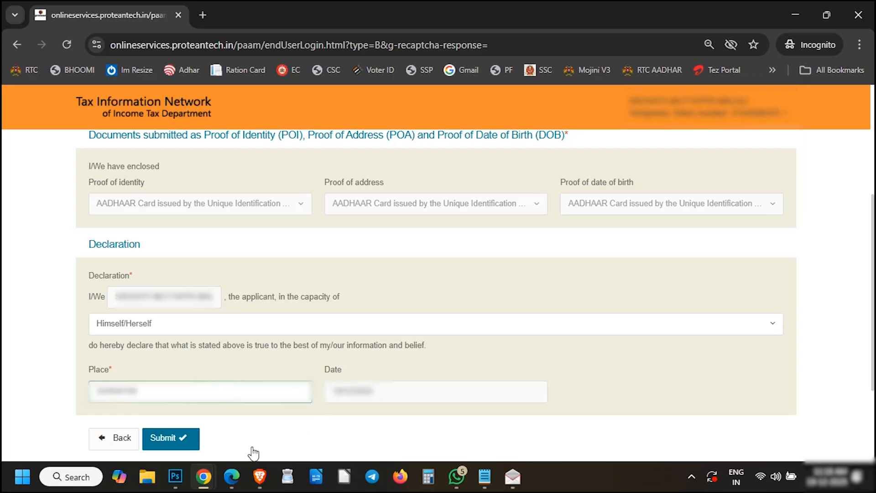
{"action": "left_click", "coordinate": [168, 440]}
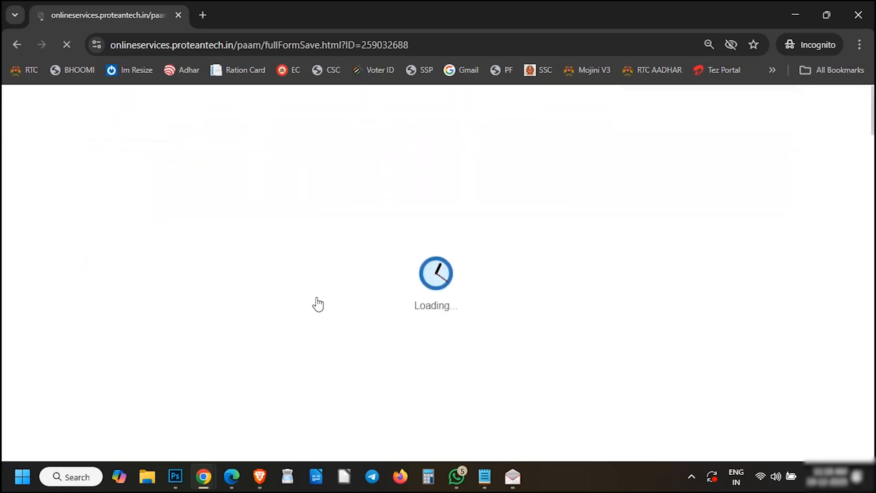
Step: Enter the first eight digits of the applicant's Aadhaar number on the preview form
{"action": "scroll", "coordinate": [264, 295], "scroll_direction": "down", "scroll_amount": 3}
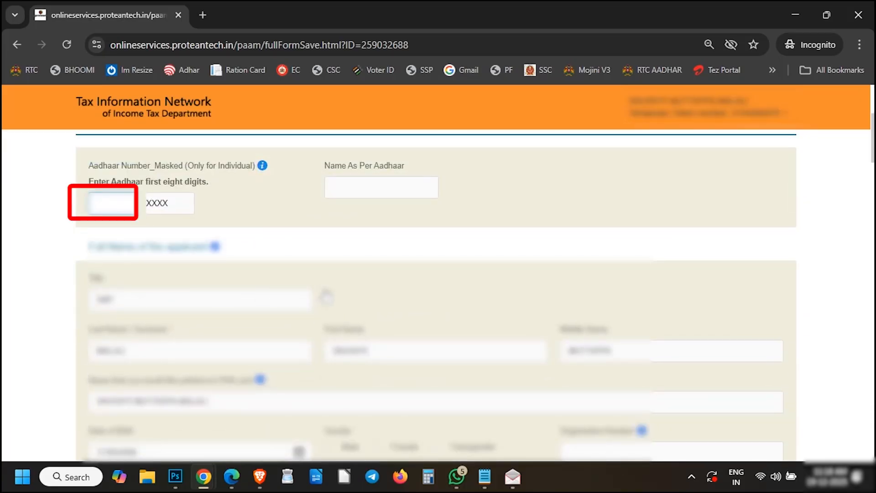
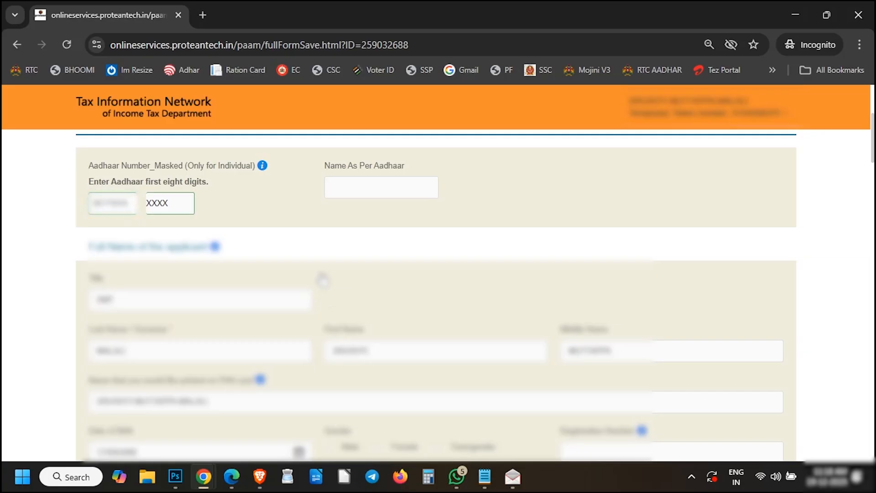
Step: Review the filled application details throughout the preview page
{"action": "scroll", "coordinate": [327, 297], "scroll_direction": "down", "scroll_amount": 2}
{"action": "scroll", "coordinate": [322, 279], "scroll_direction": "down", "scroll_amount": 6}
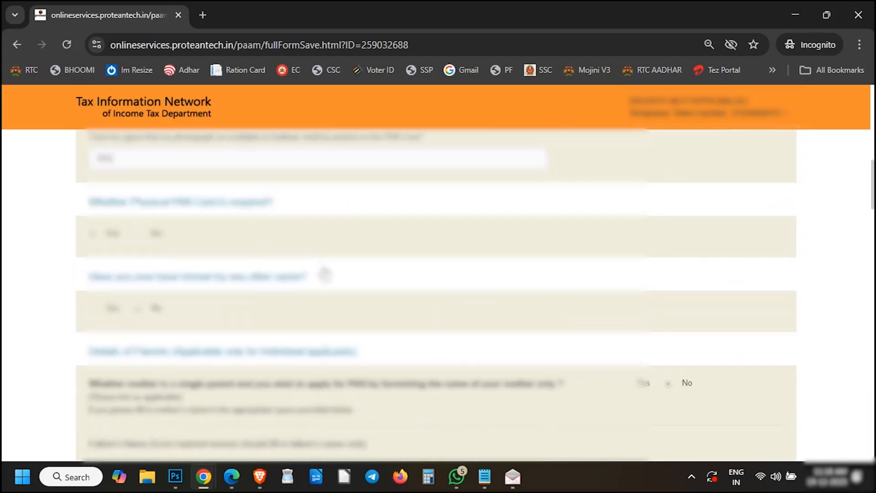
{"action": "scroll", "coordinate": [324, 269], "scroll_direction": "down", "scroll_amount": 6}
{"action": "scroll", "coordinate": [327, 276], "scroll_direction": "up", "scroll_amount": 4}
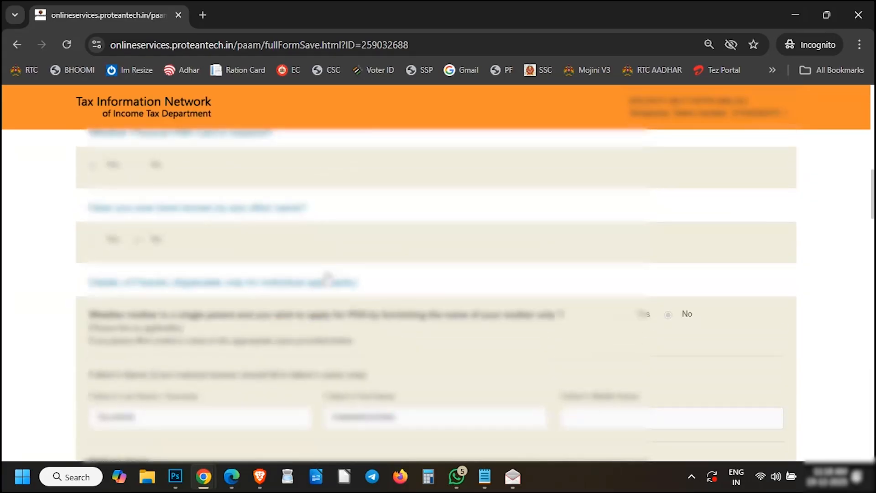
{"action": "scroll", "coordinate": [326, 277], "scroll_direction": "down", "scroll_amount": 3}
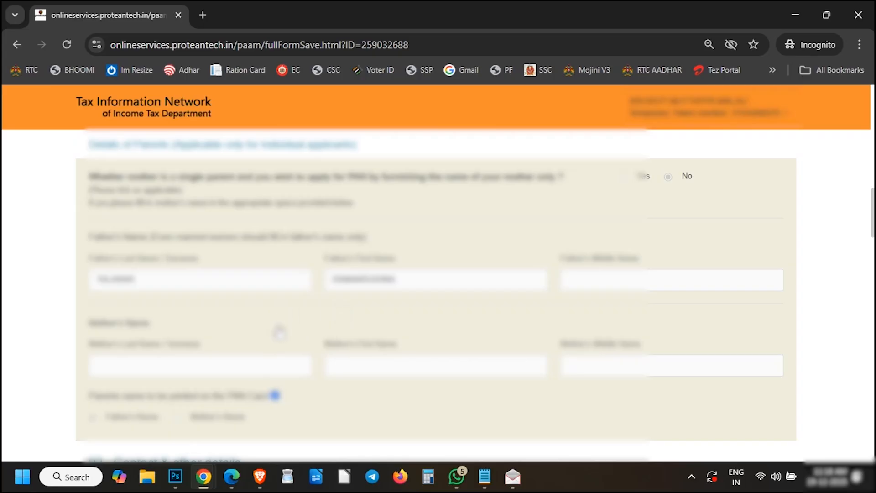
{"action": "left_click", "coordinate": [380, 278]}
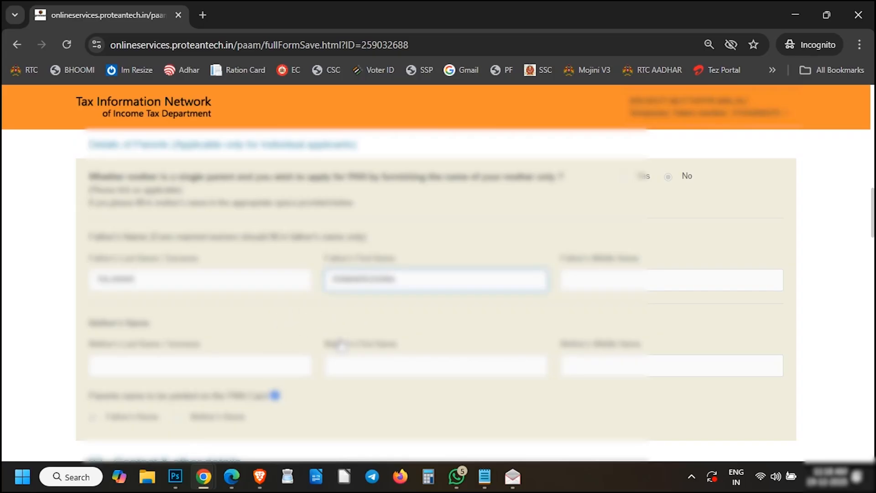
{"action": "scroll", "coordinate": [340, 343], "scroll_direction": "down", "scroll_amount": 2}
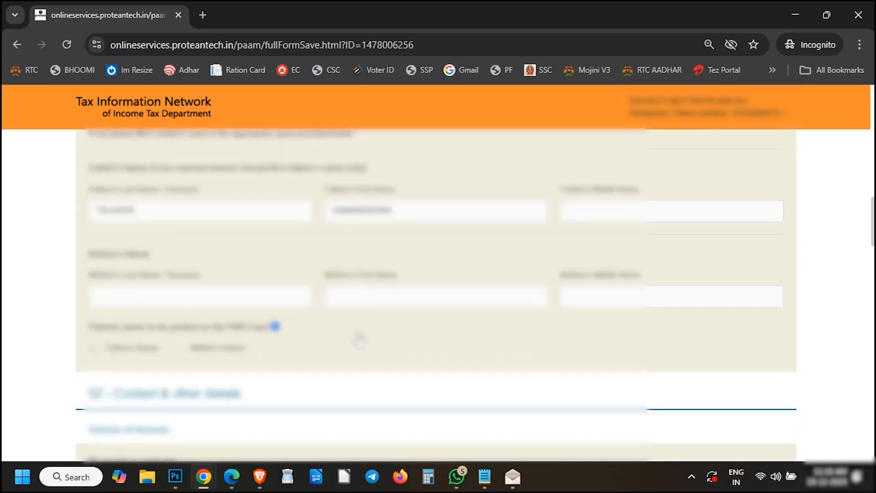
{"action": "scroll", "coordinate": [359, 340], "scroll_direction": "down", "scroll_amount": 12}
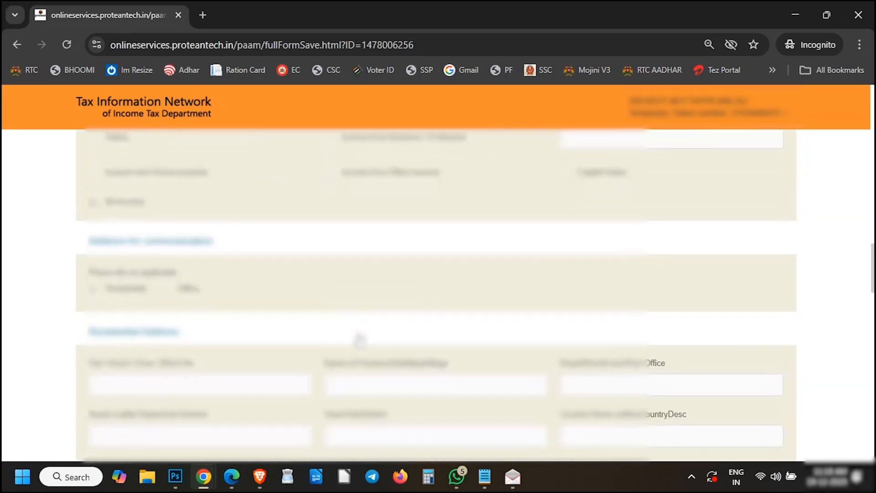
{"action": "scroll", "coordinate": [359, 340], "scroll_direction": "down", "scroll_amount": 10}
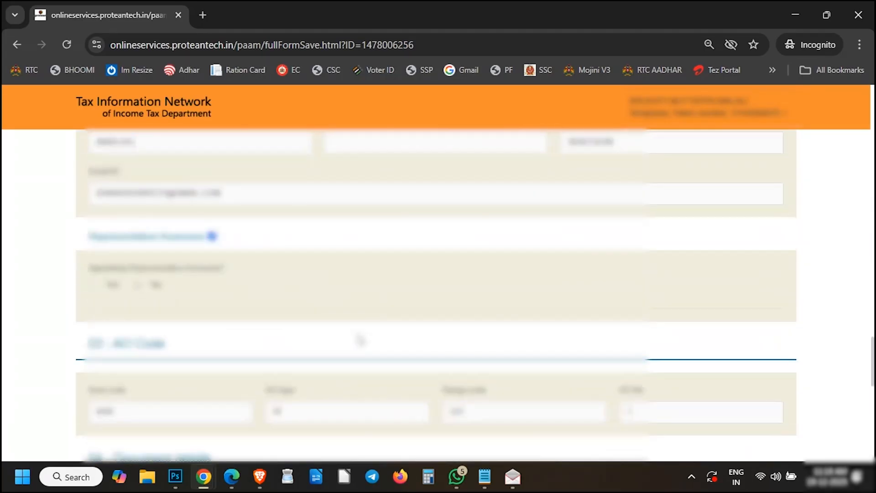
{"action": "scroll", "coordinate": [359, 338], "scroll_direction": "down", "scroll_amount": 10}
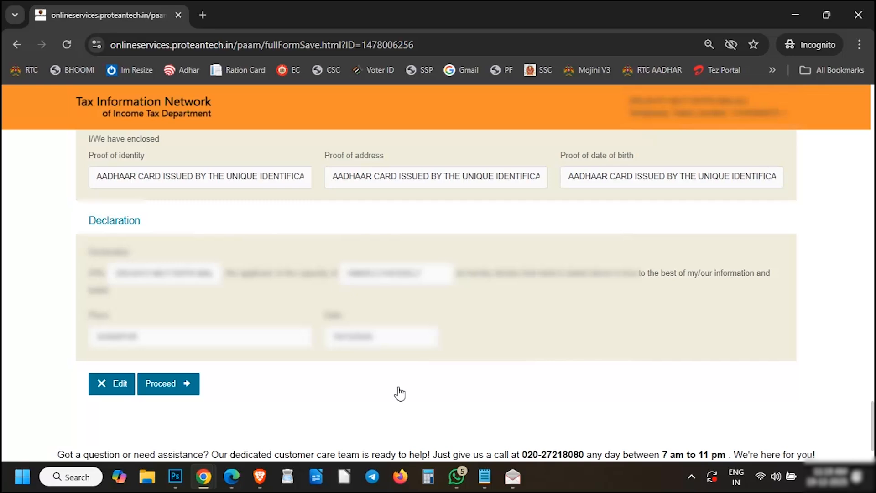
Step: Proceed to payment, choose online payment through Bill Desk, and confirm the payment
{"action": "left_click", "coordinate": [179, 398]}
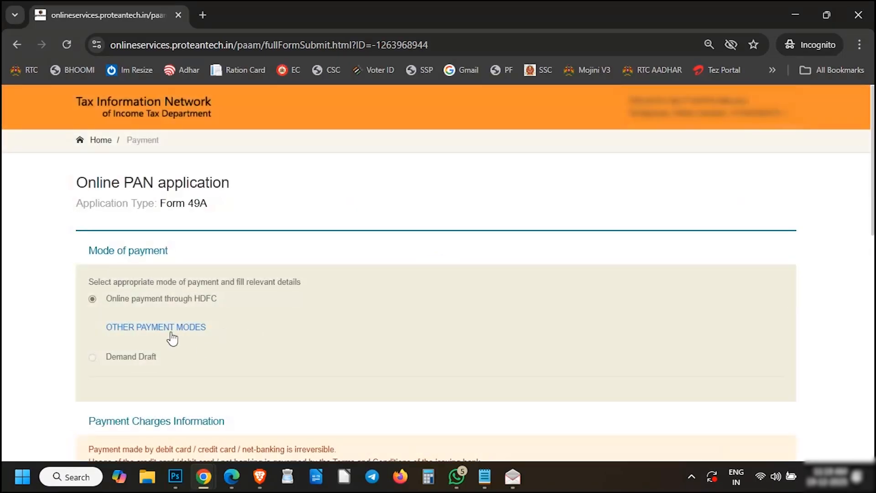
{"action": "scroll", "coordinate": [190, 352], "scroll_direction": "down", "scroll_amount": 3}
{"action": "left_click", "coordinate": [153, 189]}
{"action": "left_click", "coordinate": [160, 250]}
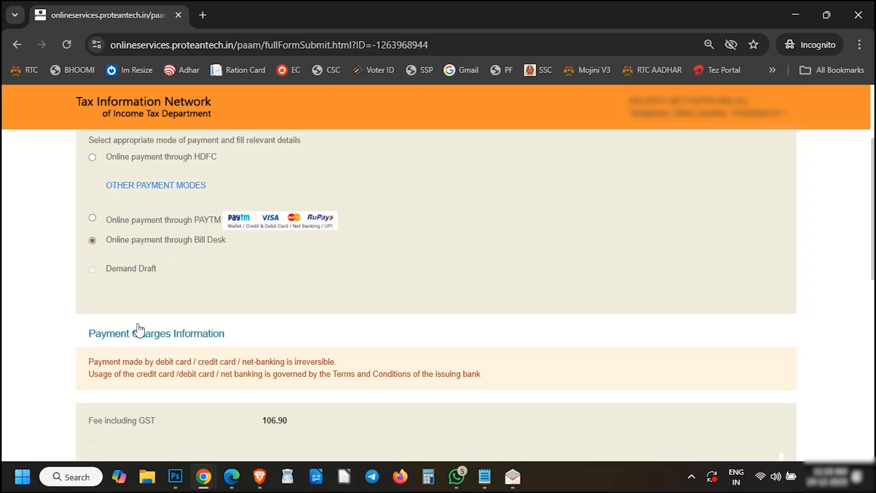
{"action": "scroll", "coordinate": [132, 328], "scroll_direction": "down", "scroll_amount": 10}
{"action": "left_click", "coordinate": [124, 329]}
{"action": "left_click", "coordinate": [137, 371]}
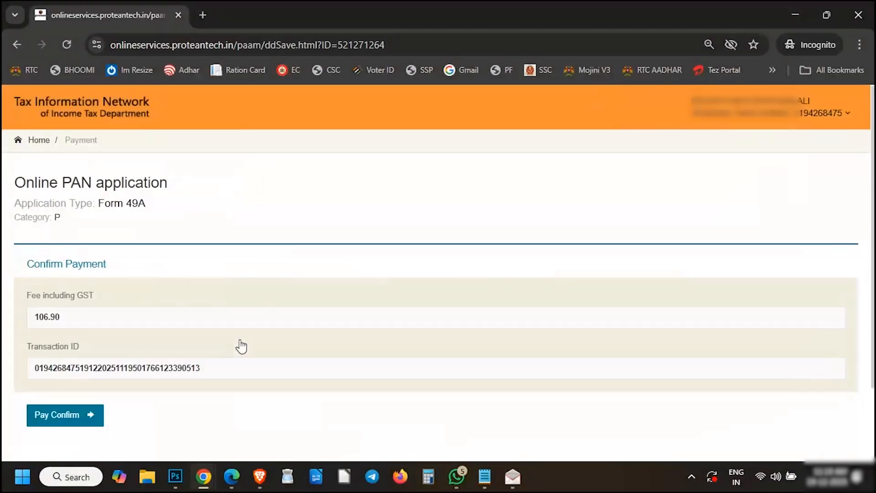
{"action": "left_click", "coordinate": [100, 415]}
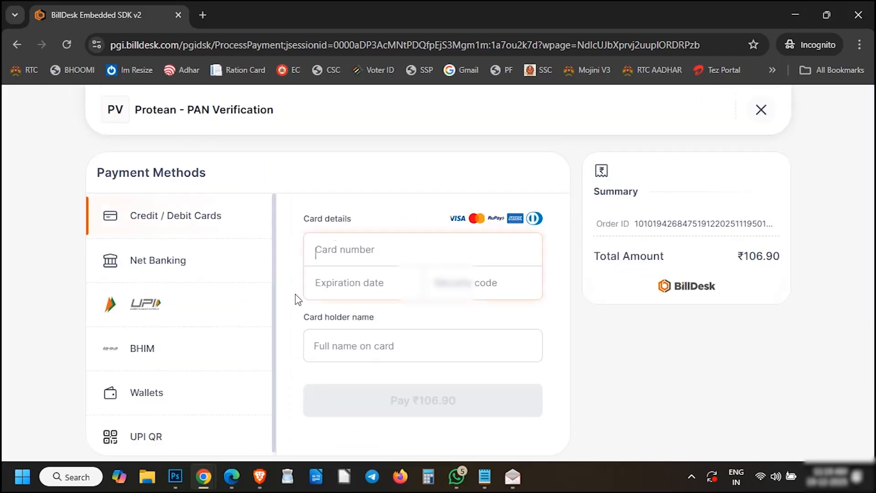
Step: Pay the application fee by UPI using the QR code, then continue from the payment receipt
{"action": "left_click", "coordinate": [172, 298]}
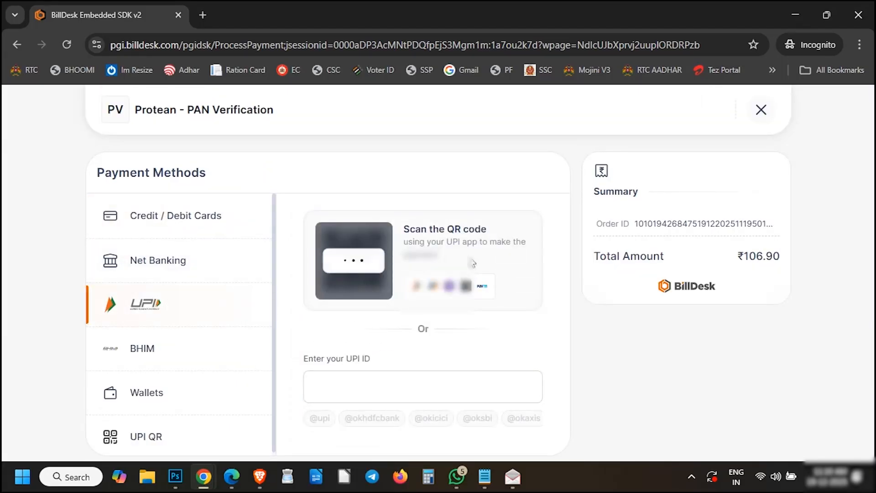
{"action": "left_click", "coordinate": [489, 269]}
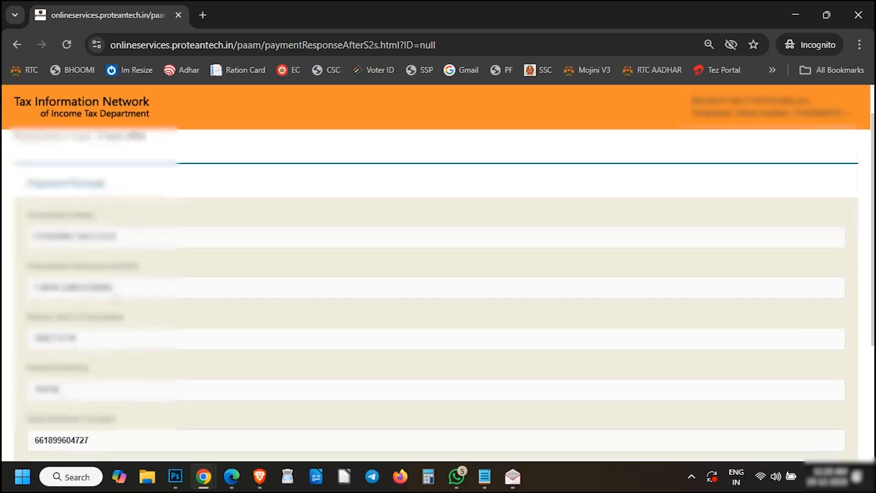
{"action": "scroll", "coordinate": [438, 274], "scroll_direction": "down", "scroll_amount": 10}
{"action": "left_click", "coordinate": [37, 326]}
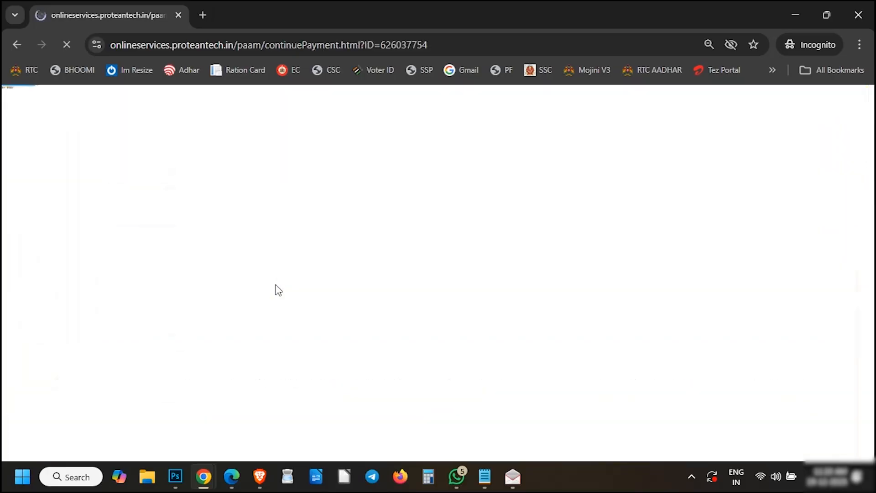
Step: Accept the Aadhaar authentication consent, authenticate, and proceed to the OTP verification
{"action": "scroll", "coordinate": [200, 279], "scroll_direction": "down", "scroll_amount": 10}
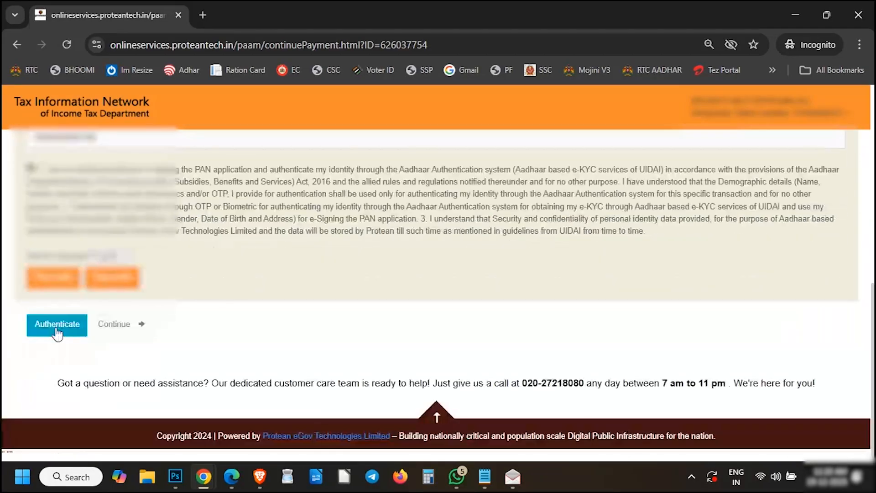
{"action": "left_click", "coordinate": [57, 328]}
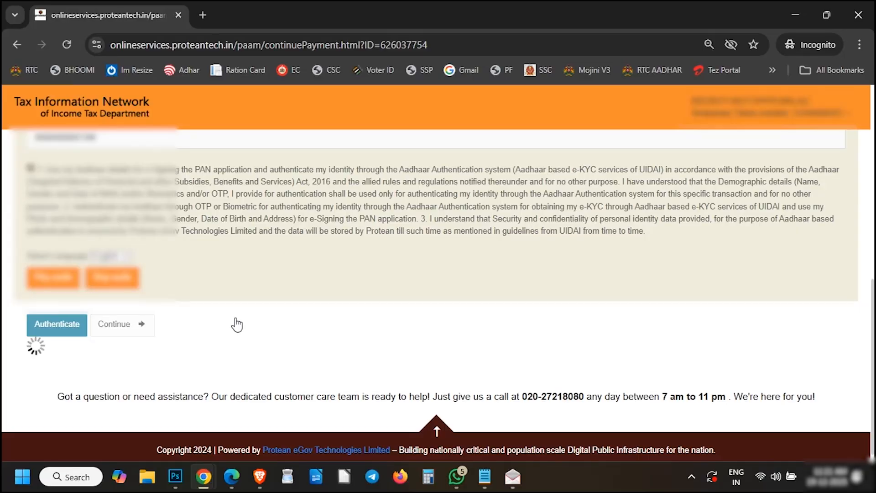
{"action": "scroll", "coordinate": [237, 324], "scroll_direction": "down", "scroll_amount": 3}
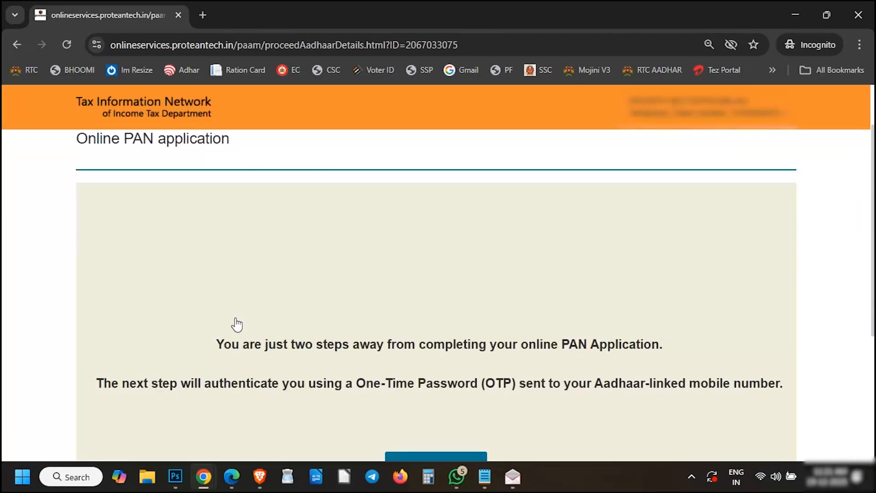
{"action": "left_click", "coordinate": [456, 395]}
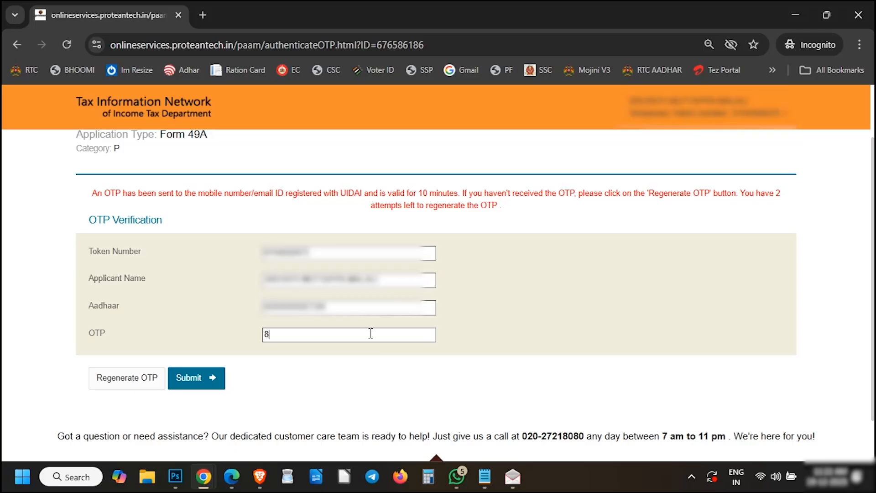
Step: Enter the Aadhaar OTP, submit it, and continue to the Aadhaar-based e-Sign step
{"action": "key", "text": "Return"}
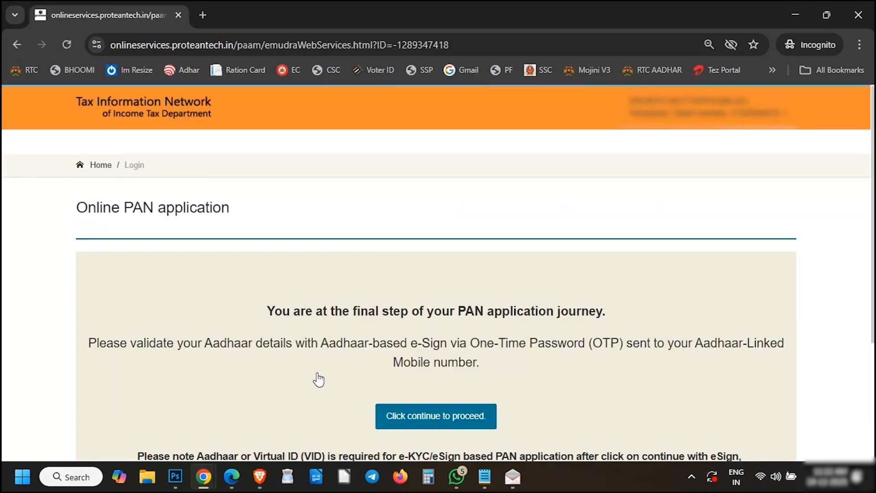
{"action": "scroll", "coordinate": [455, 358], "scroll_direction": "down", "scroll_amount": 1}
{"action": "left_click", "coordinate": [454, 353]}
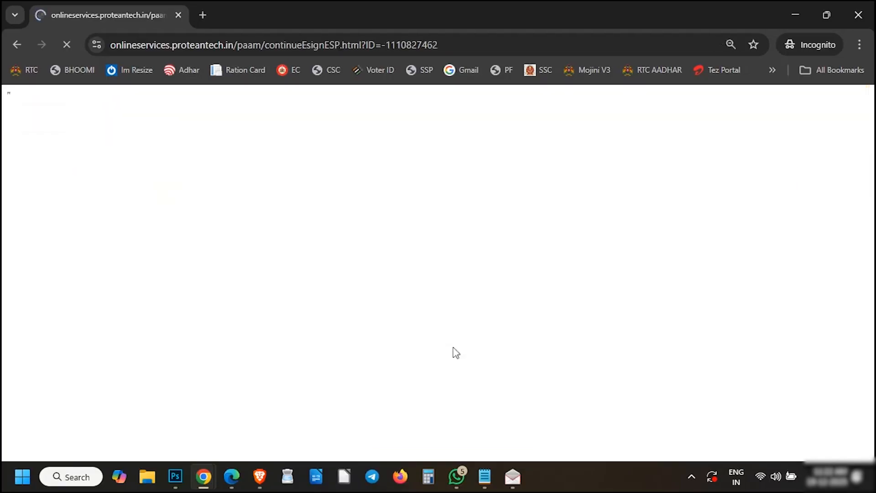
Step: Authorize Protean for e-Signing, enter the applicant's Aadhaar number, and request the e-Sign OTP
{"action": "left_click", "coordinate": [94, 269]}
{"action": "left_click", "coordinate": [475, 406]}
{"action": "scroll", "coordinate": [511, 392], "scroll_direction": "down", "scroll_amount": 1}
{"action": "type", "text": "••••••••••••"}
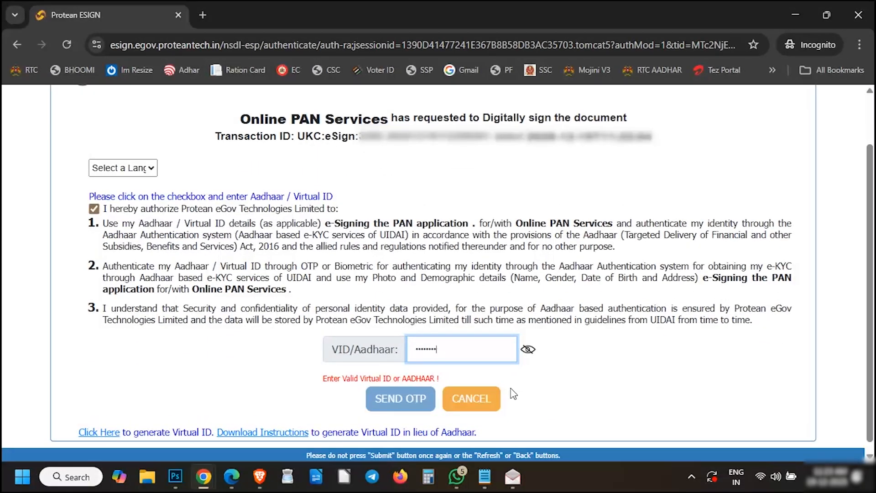
{"action": "left_click", "coordinate": [404, 397]}
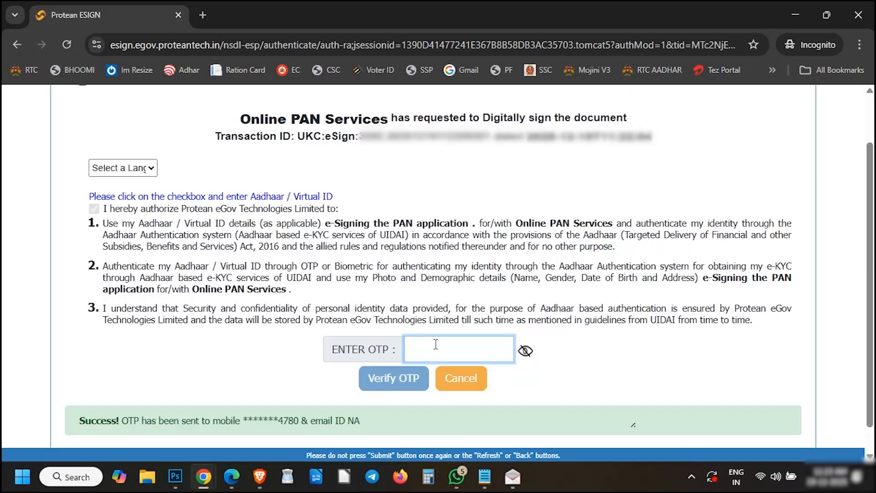
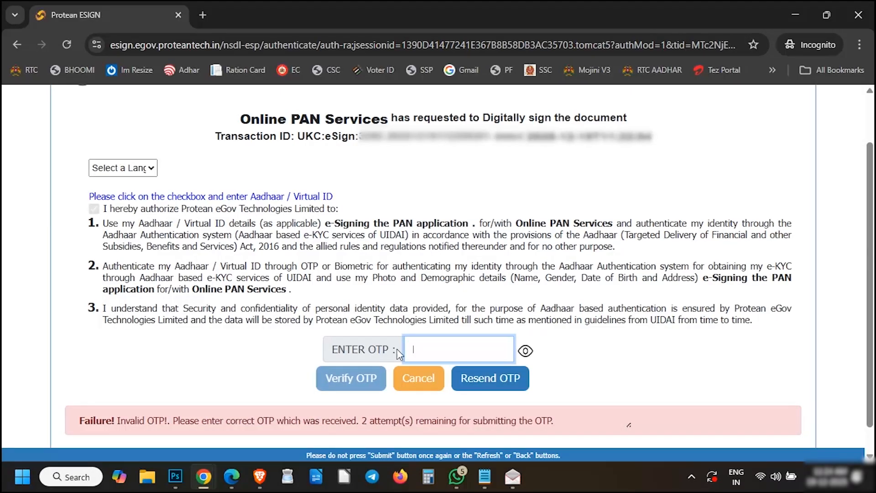
Step: Enter the e-Sign OTP received on the Aadhaar-linked mobile and verify it
{"action": "left_click", "coordinate": [357, 377]}
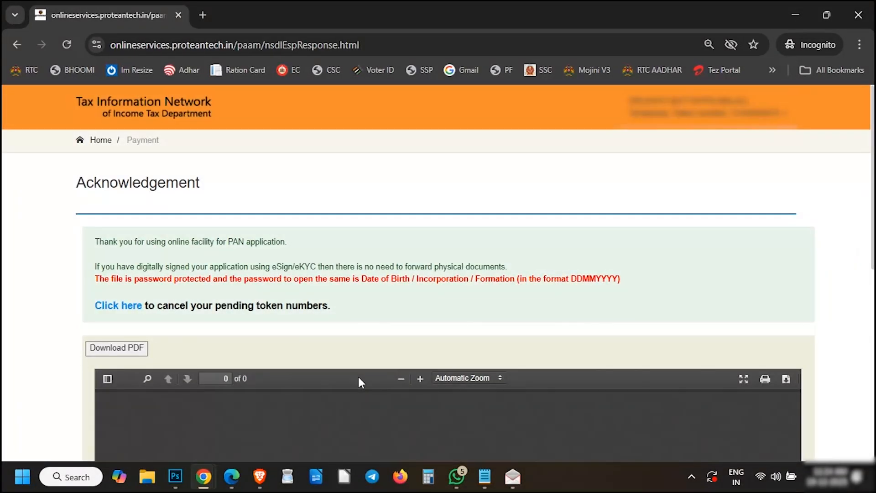
Step: Open the acknowledgement PDF by entering the applicant's date of birth as the file password
{"action": "type", "text": "•"}
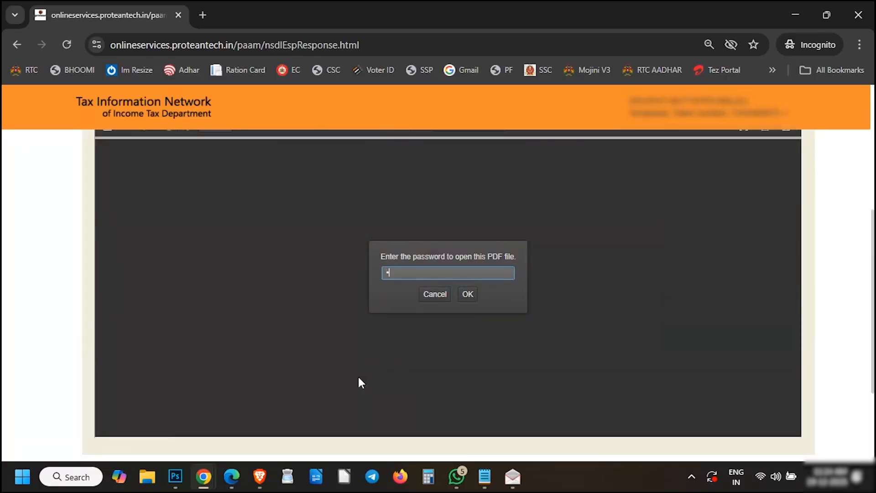
{"action": "type", "text": "••••••••"}
{"action": "key", "text": "Return"}
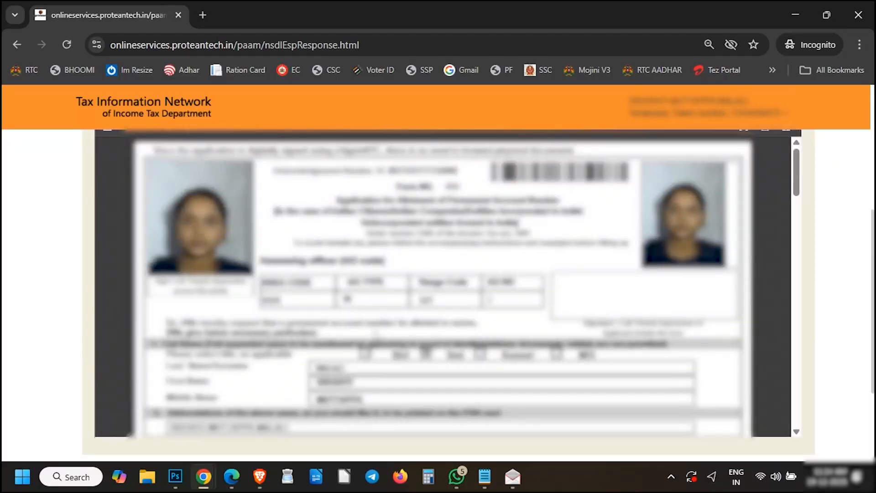